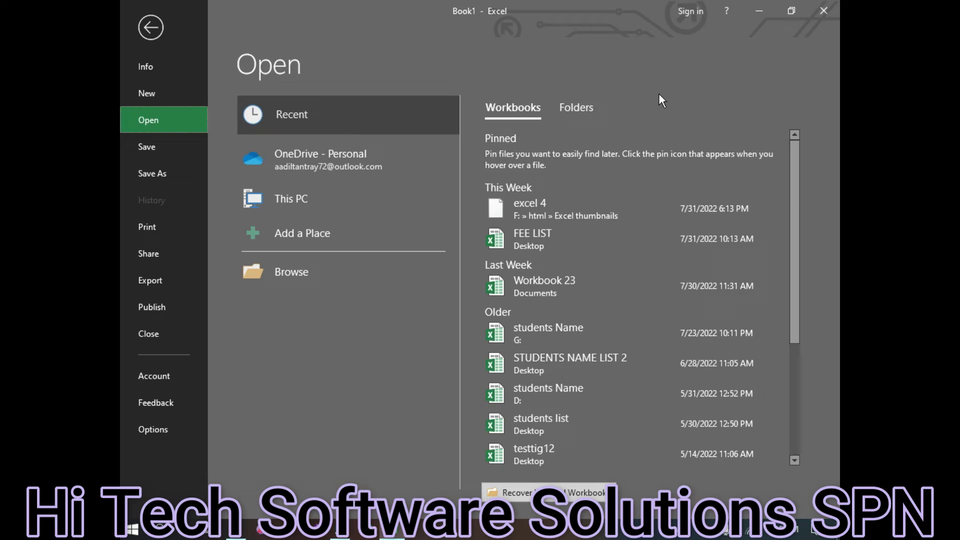
Step: Return to the blank worksheet and look through the built-in workbook themes without applying one
left_click(151, 21)
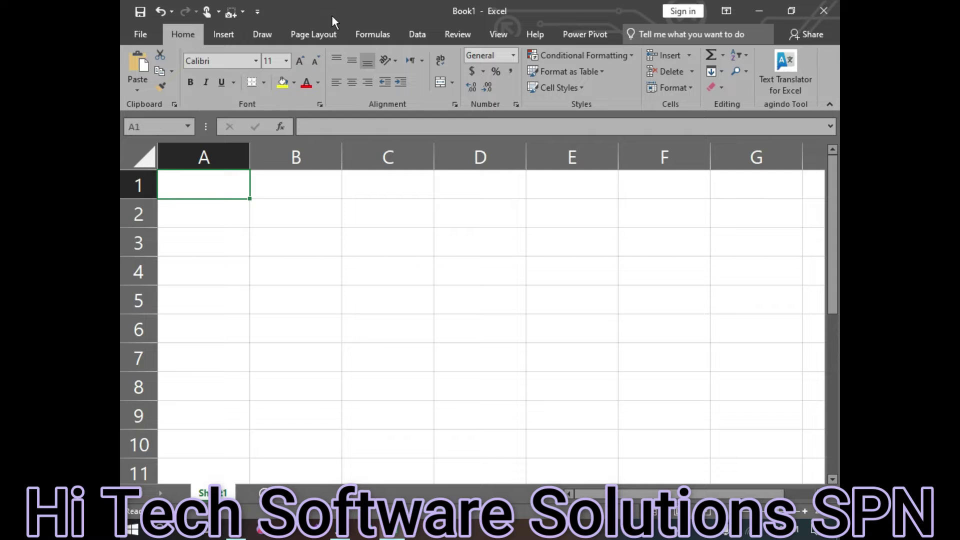
left_click(305, 38)
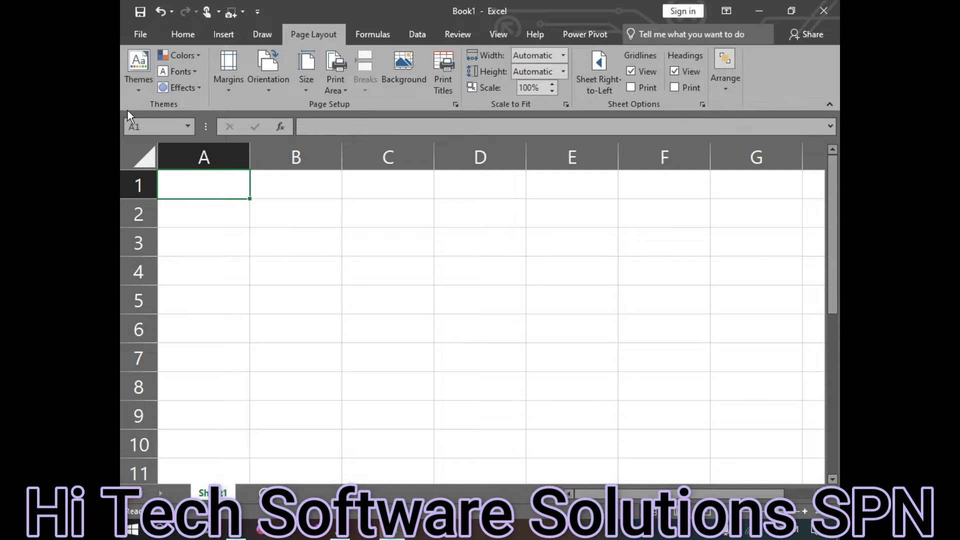
left_click(140, 79)
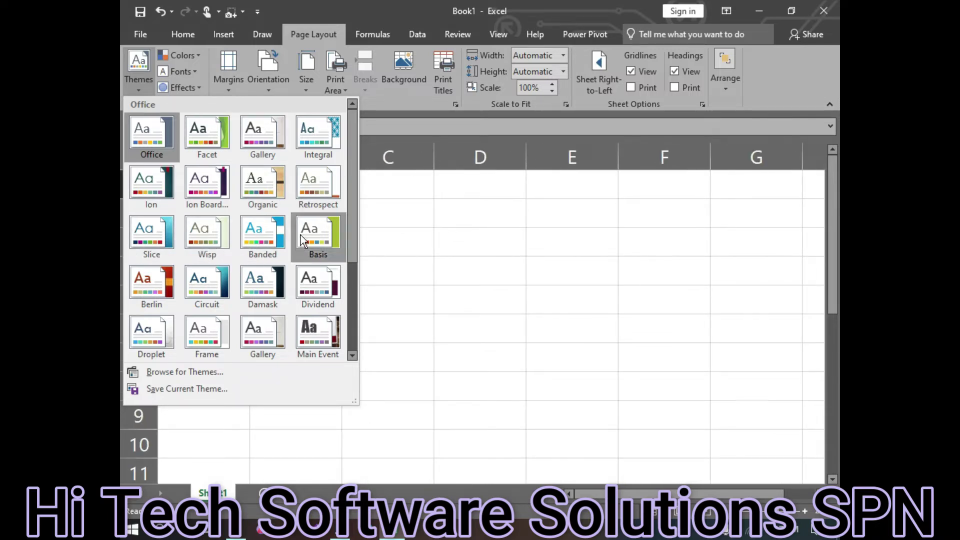
left_click(386, 290)
left_click(133, 81)
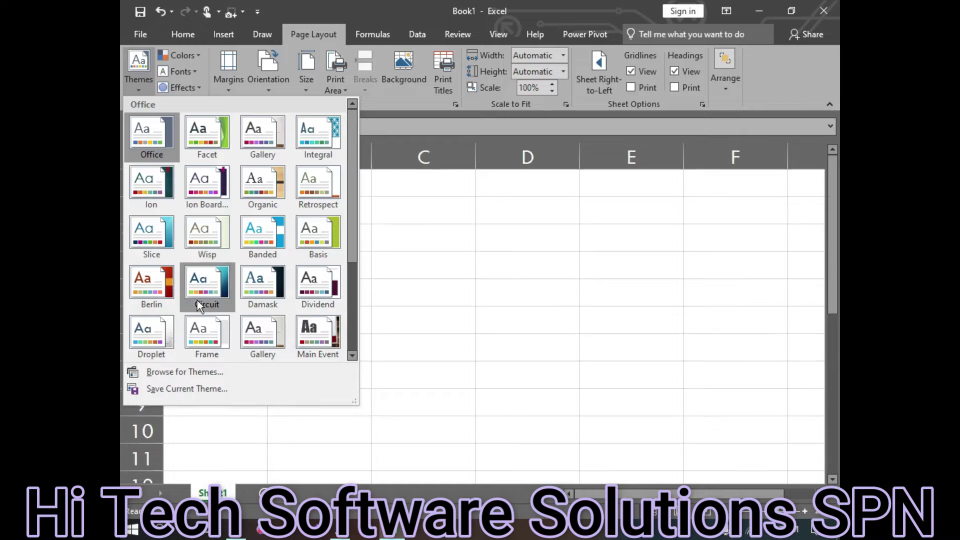
left_click(452, 324)
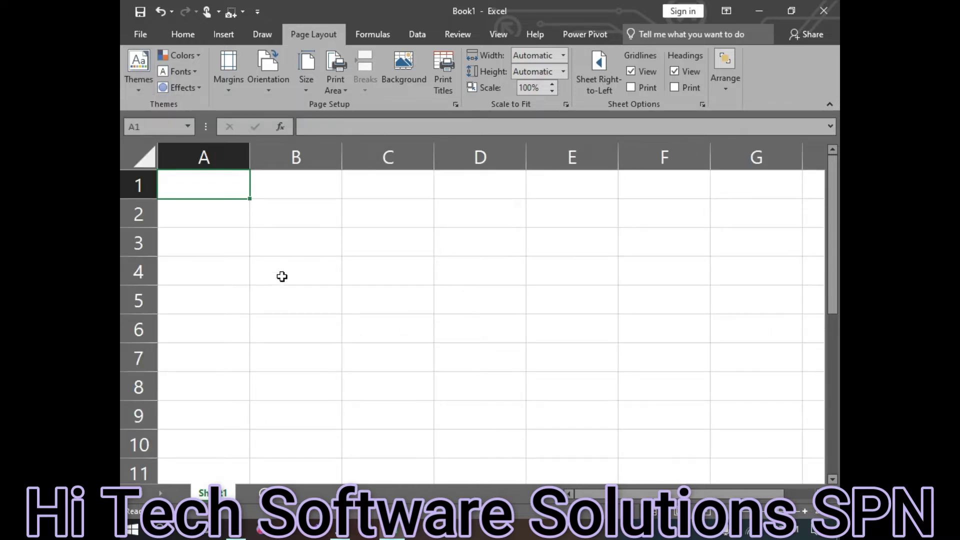
Step: Create a table from the range A1:E10 without marking existing headers
left_click_drag(232, 192, 583, 451)
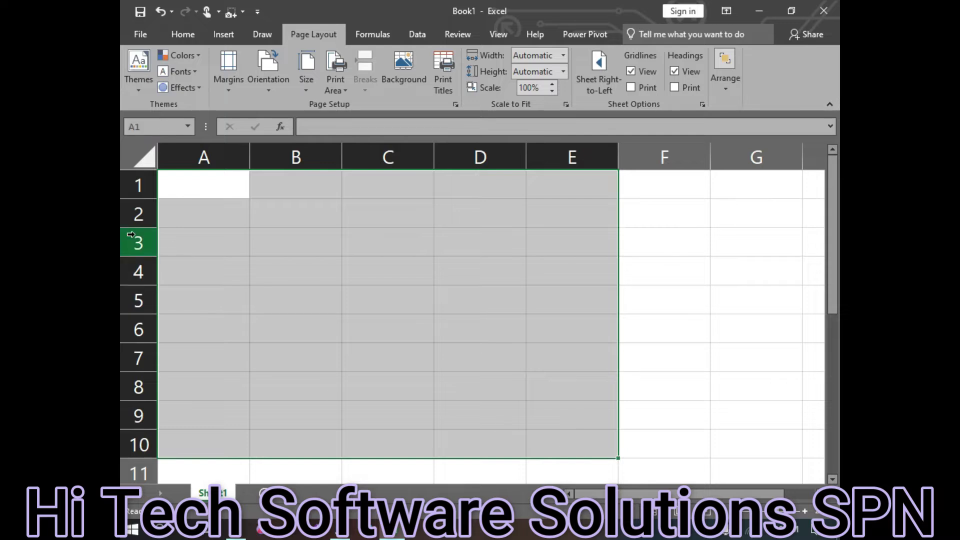
left_click(225, 35)
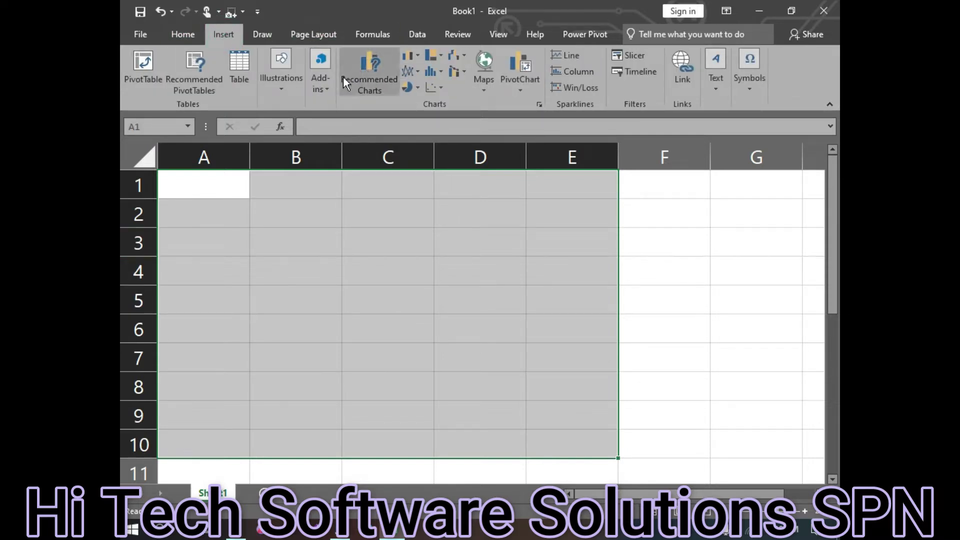
left_click(248, 81)
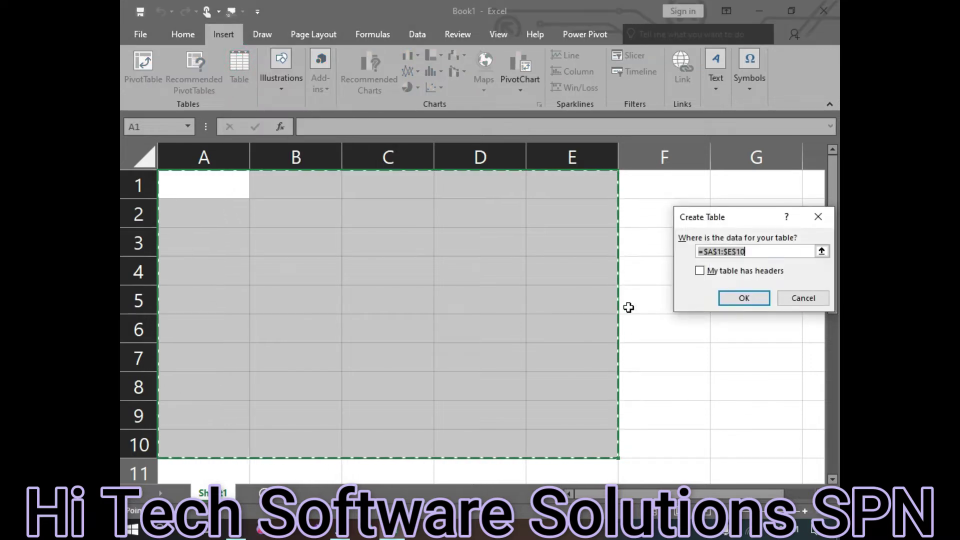
left_click(744, 298)
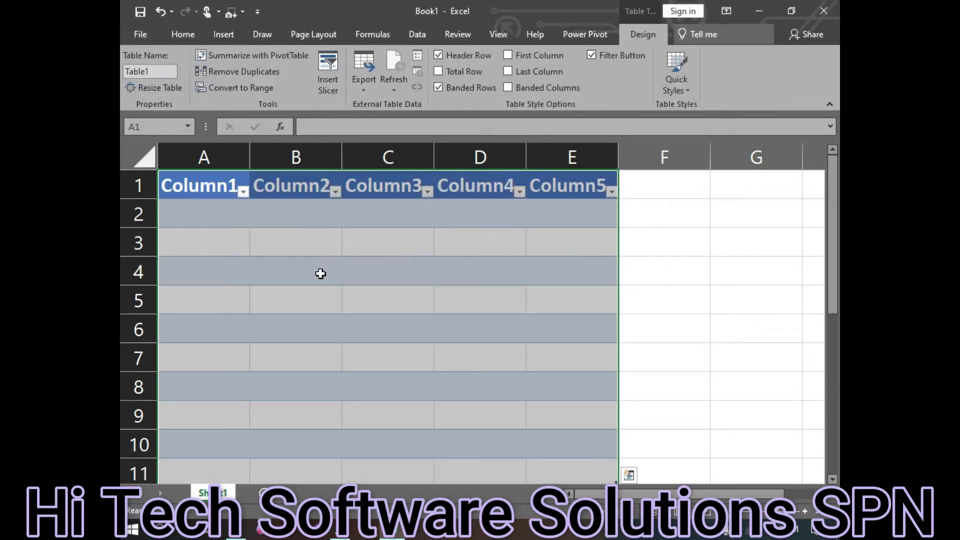
scroll(529, 315, "down", 1)
scroll(500, 324, "up", 1)
Step: Browse the Documents folder for a theme or themed document and cancel without choosing one
left_click(323, 33)
left_click(137, 75)
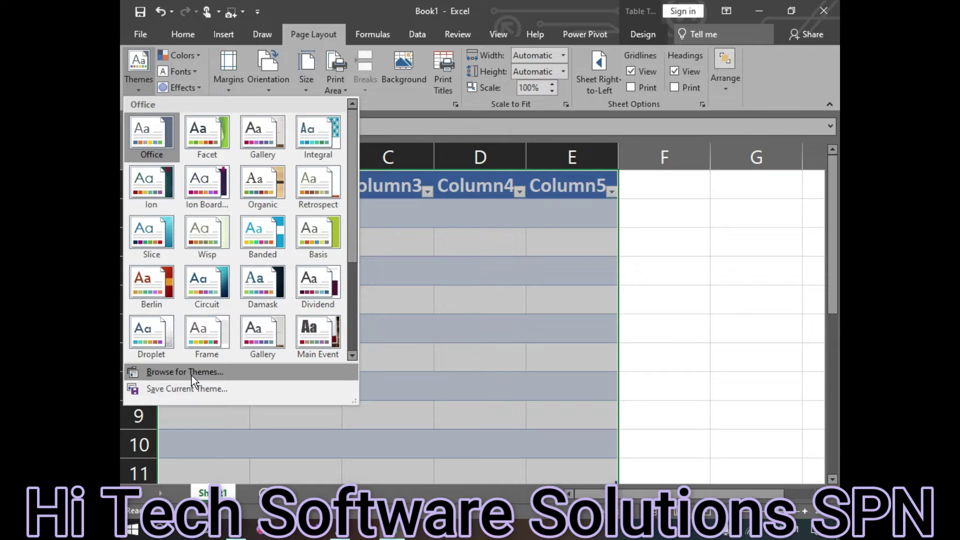
left_click(191, 376)
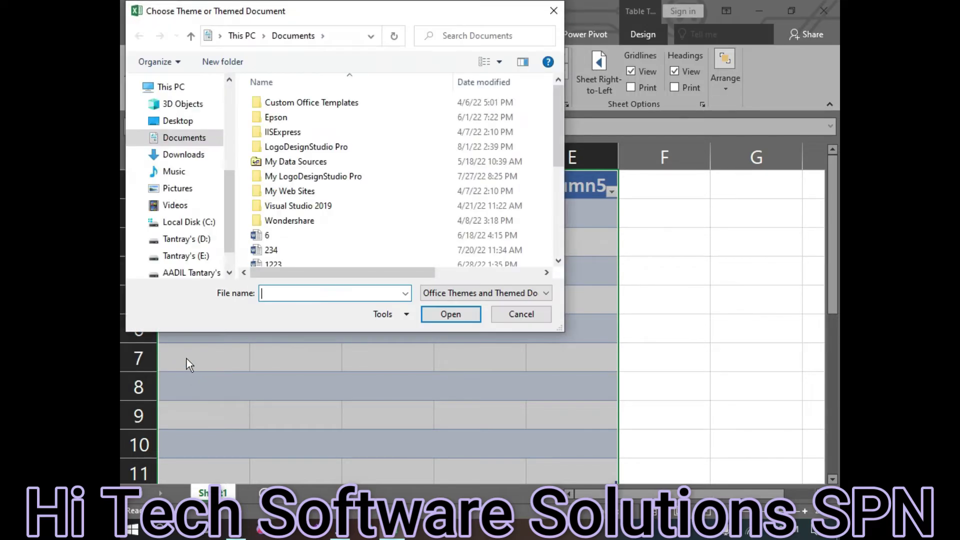
scroll(372, 205, "down", 4)
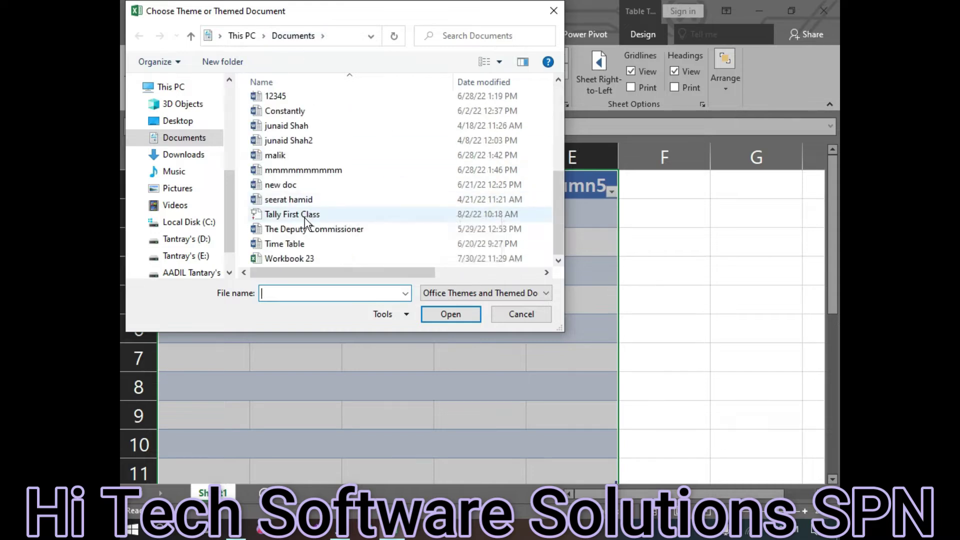
scroll(306, 220, "up", 4)
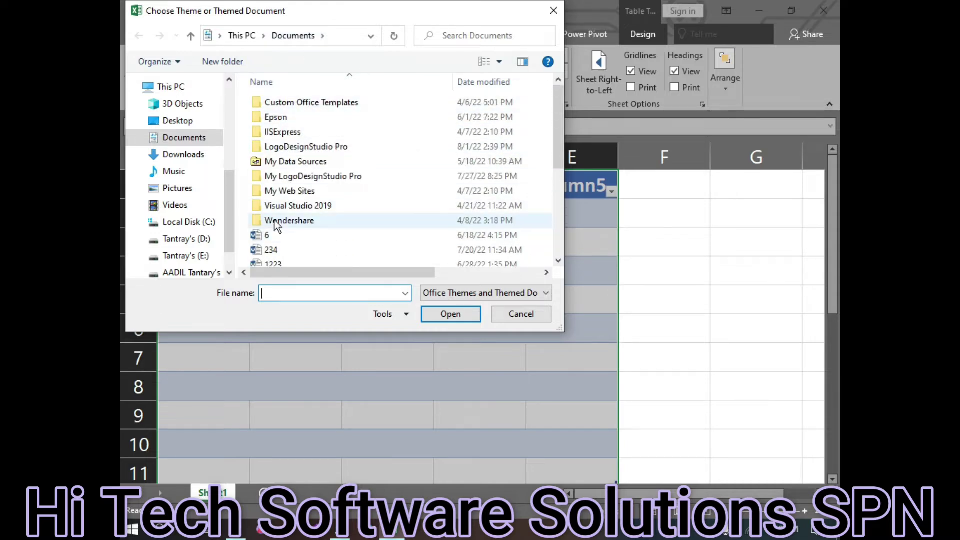
scroll(277, 232, "down", 4)
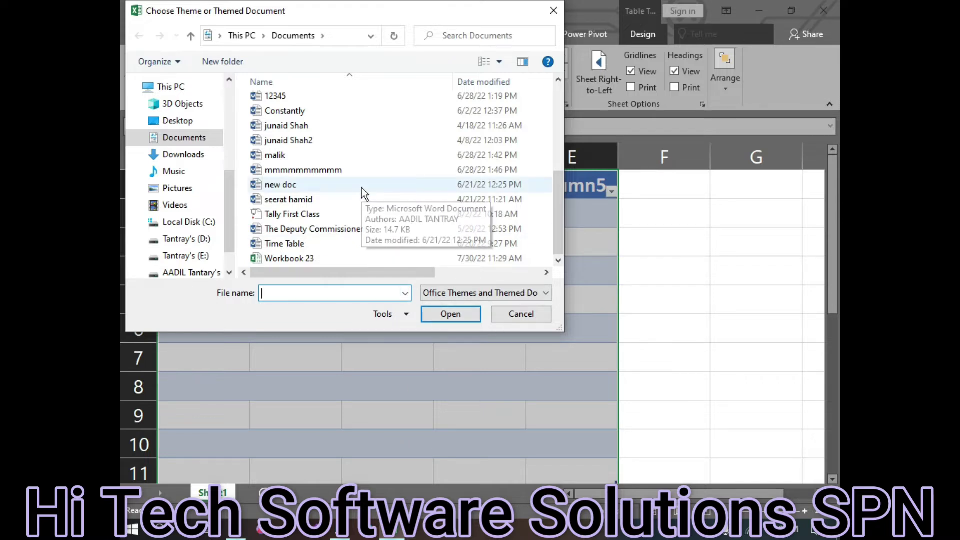
key("Escape")
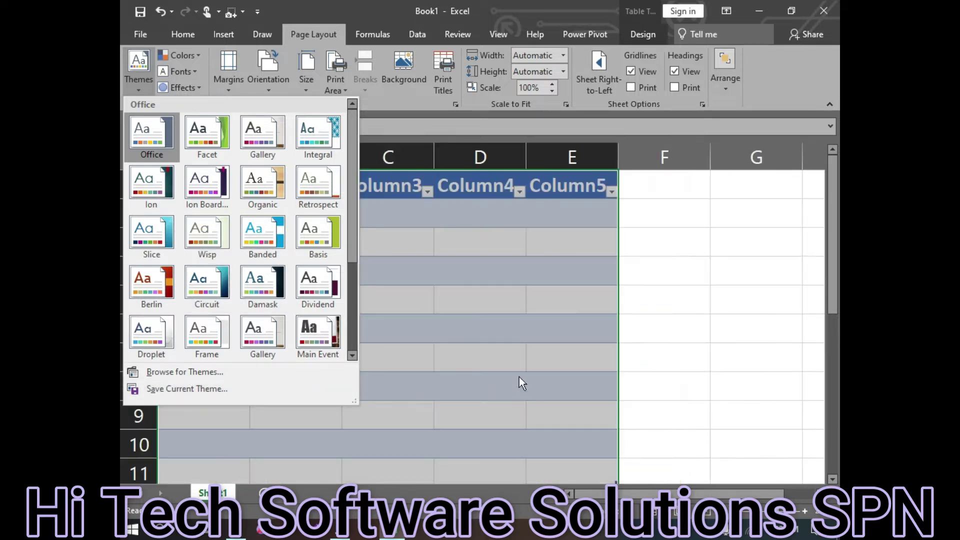
left_click(499, 350)
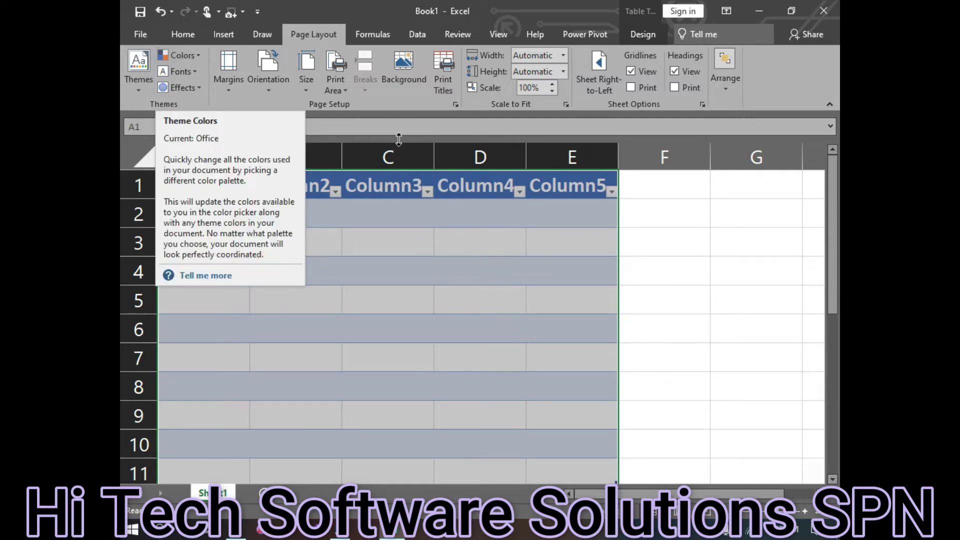
Step: Apply the Violet II theme colours and create a custom theme colour set with a cyan Accent 1 and yellow for the other accents
left_click(195, 57)
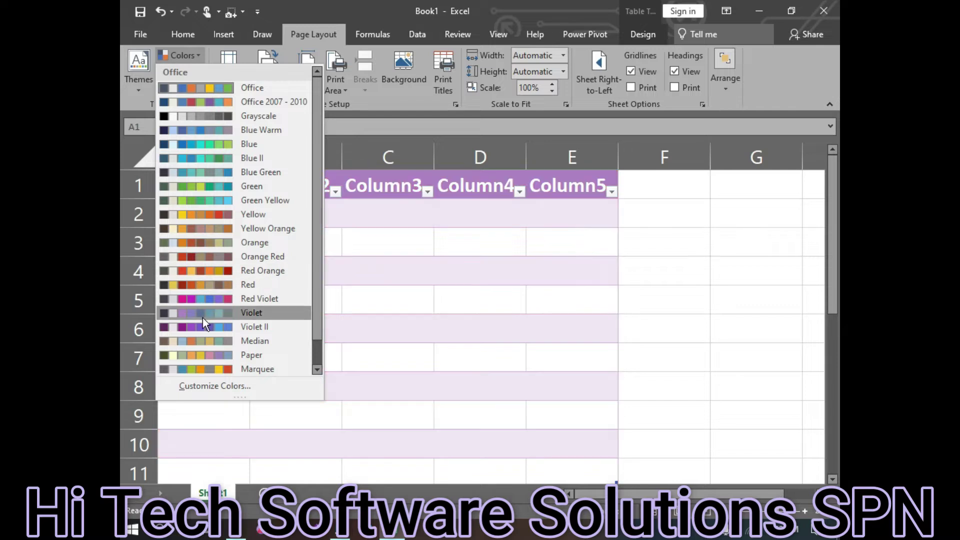
left_click(202, 326)
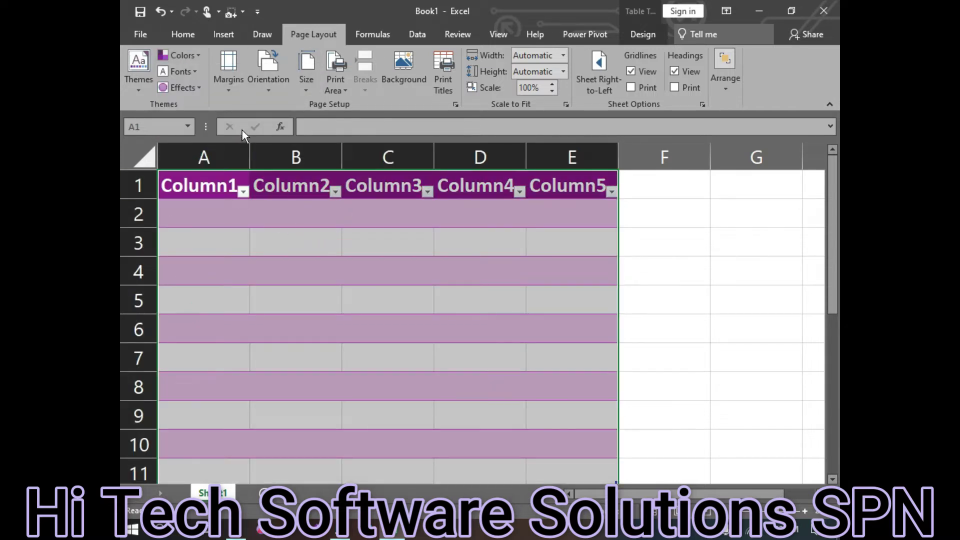
left_click(199, 55)
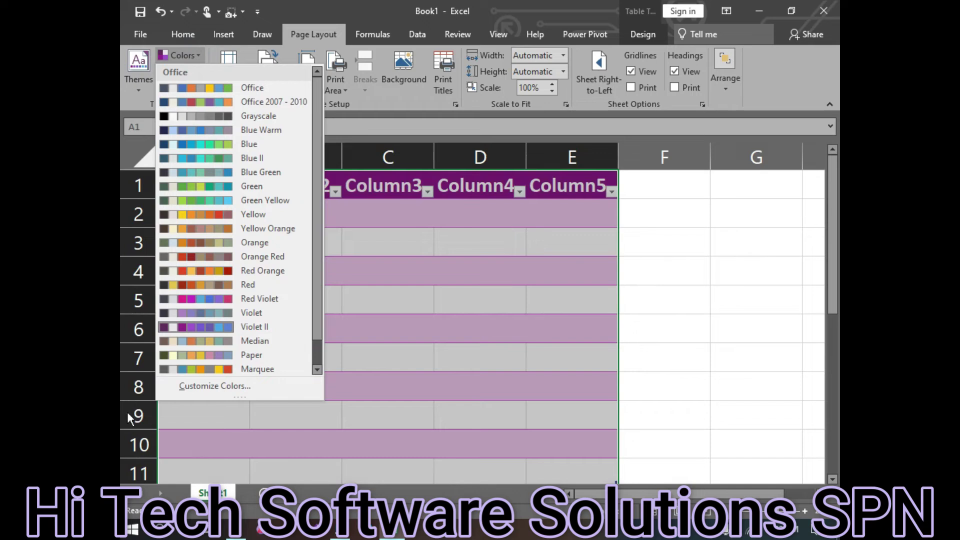
left_click(207, 386)
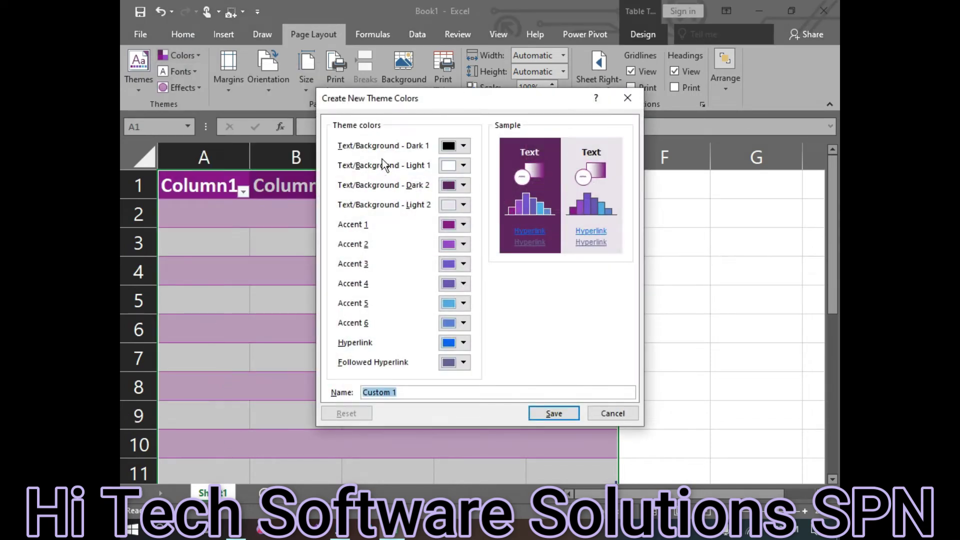
left_click(464, 146)
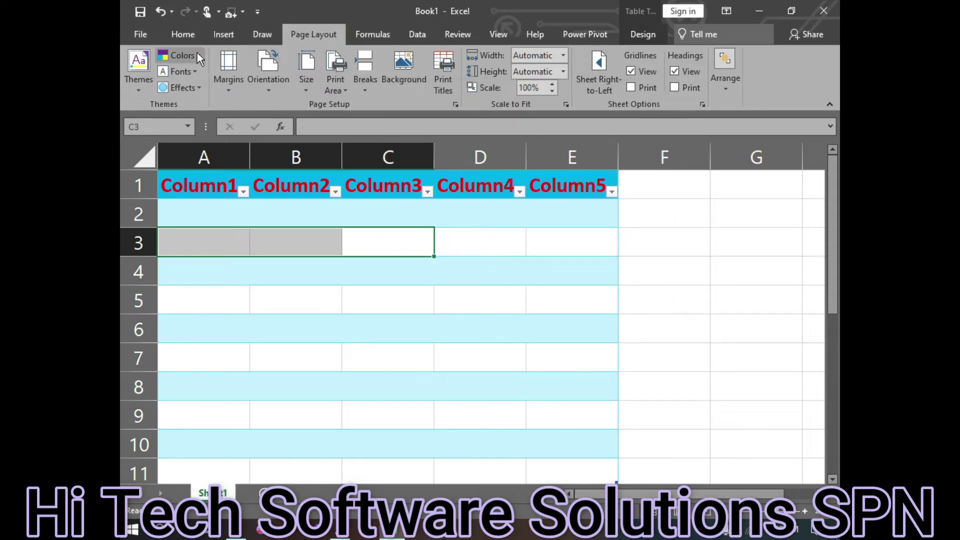
Step: Look through the available theme colours, theme fonts and workbook themes without applying any
left_click(197, 54)
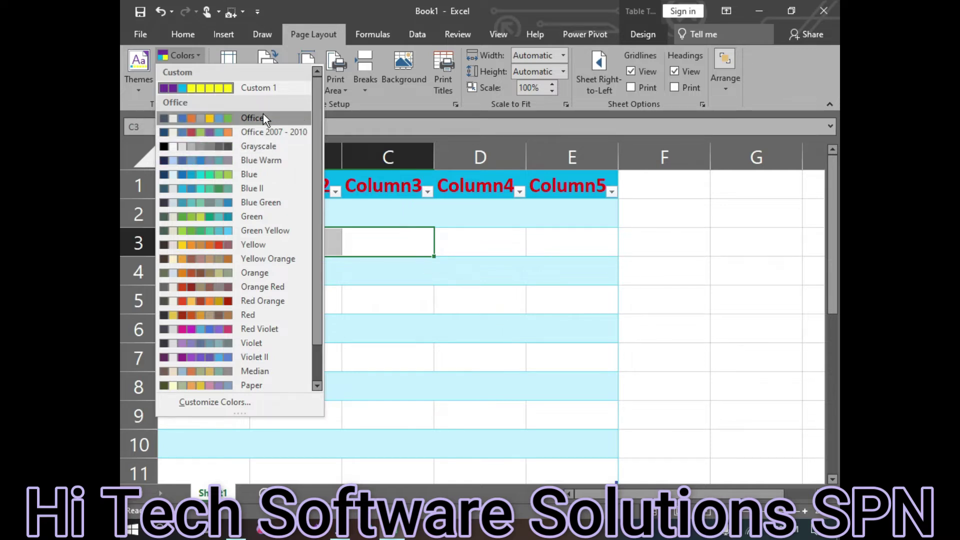
left_click(421, 285)
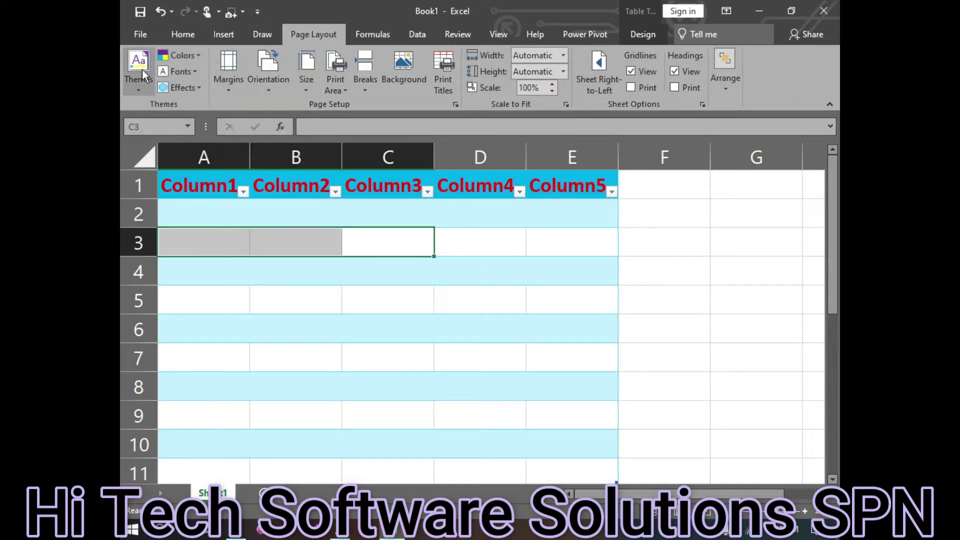
left_click(190, 76)
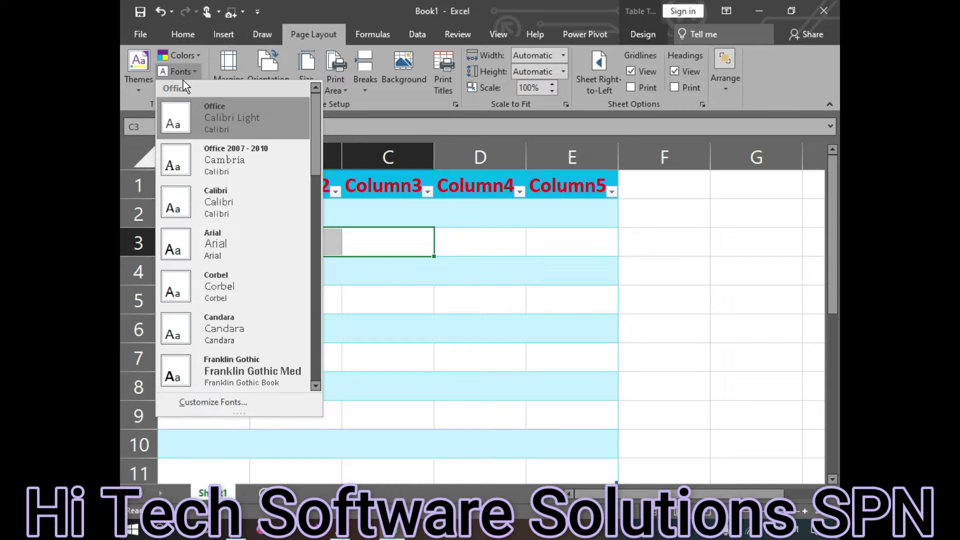
left_click(374, 249)
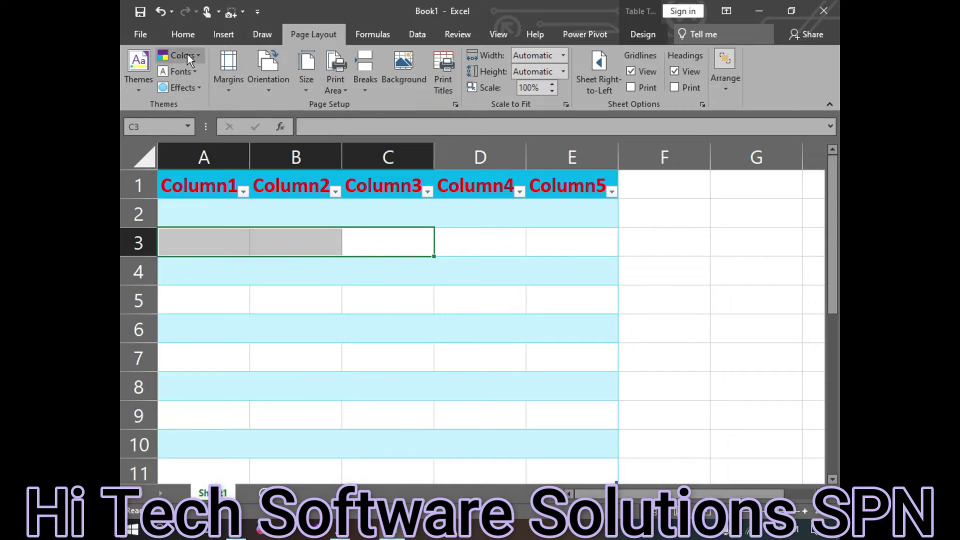
left_click(130, 80)
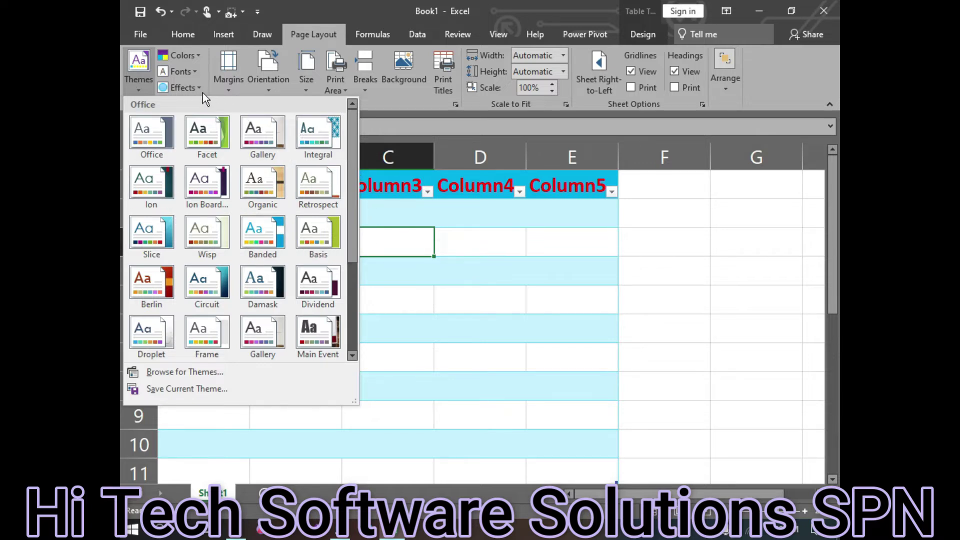
left_click(391, 234)
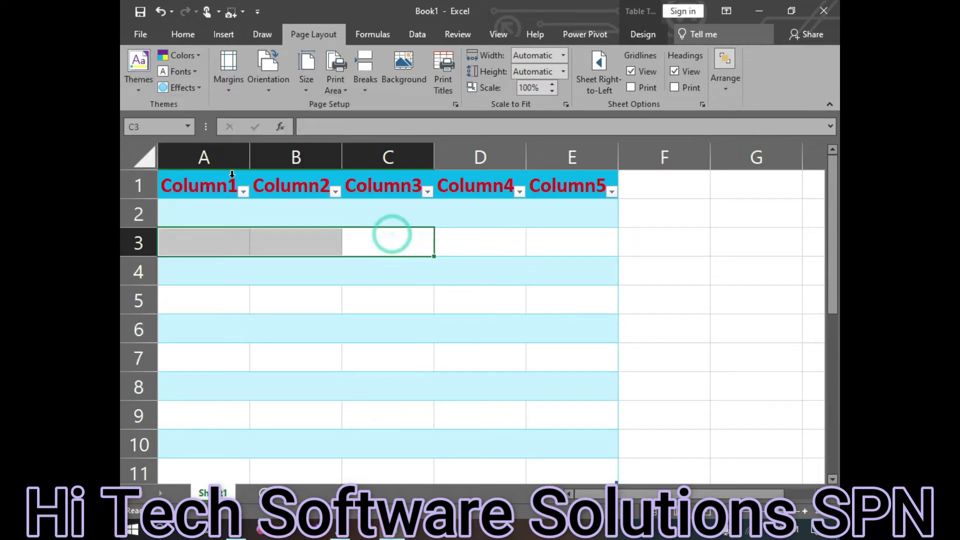
Step: Select the table range A1:E10 and preview the built-in theme fonts on it
left_click_drag(215, 186, 572, 439)
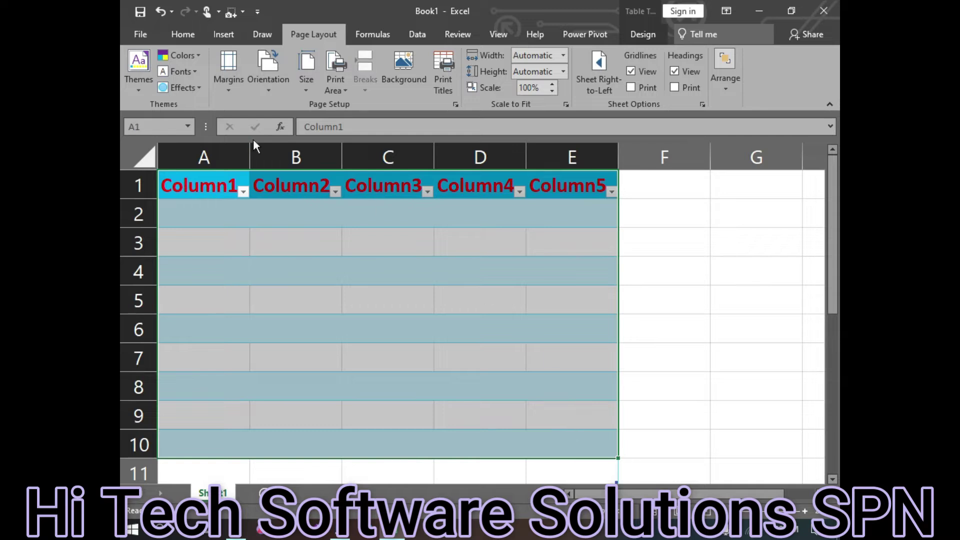
left_click(190, 69)
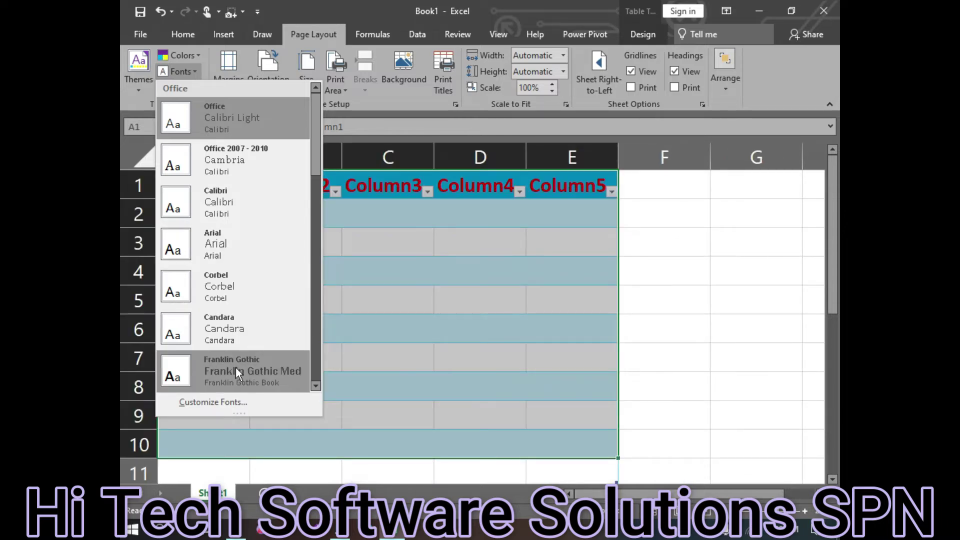
scroll(237, 341, "down", 2)
scroll(235, 330, "down", 4)
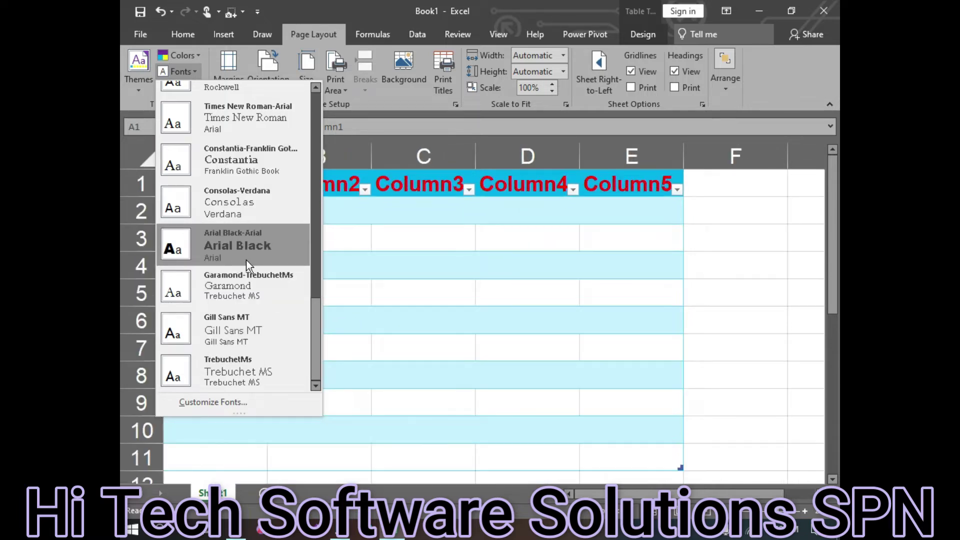
scroll(248, 250, "up", 3)
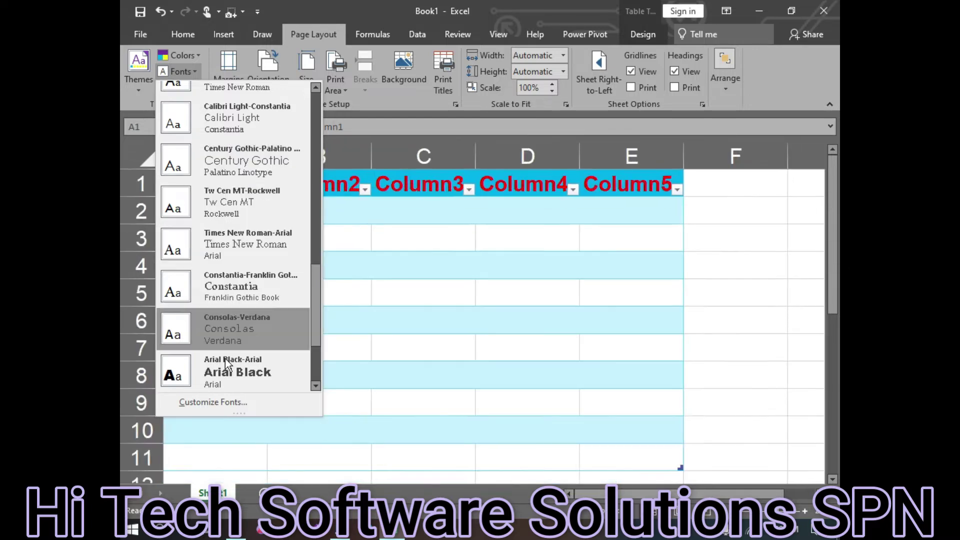
Step: Examine the Latin heading font choices for a new custom theme font set and cancel without saving
left_click(217, 405)
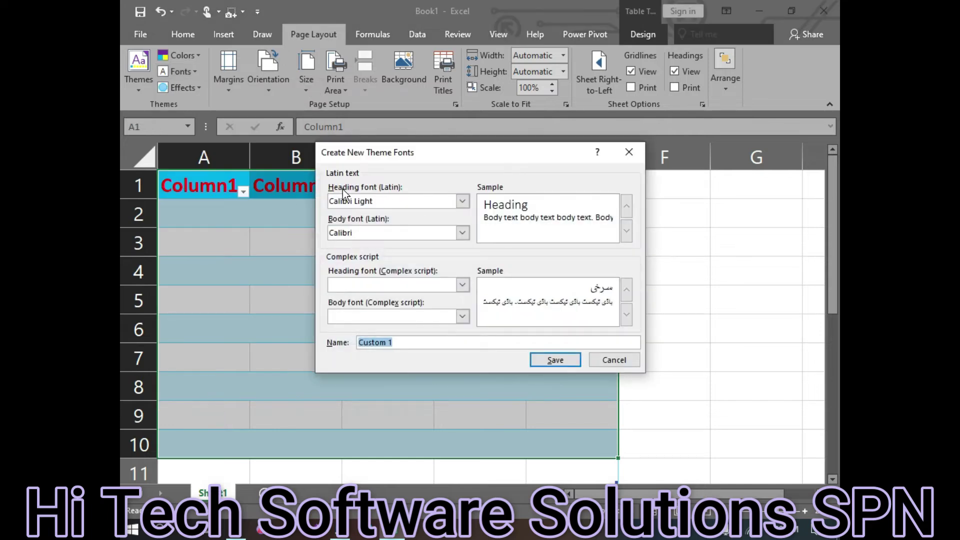
left_click(461, 201)
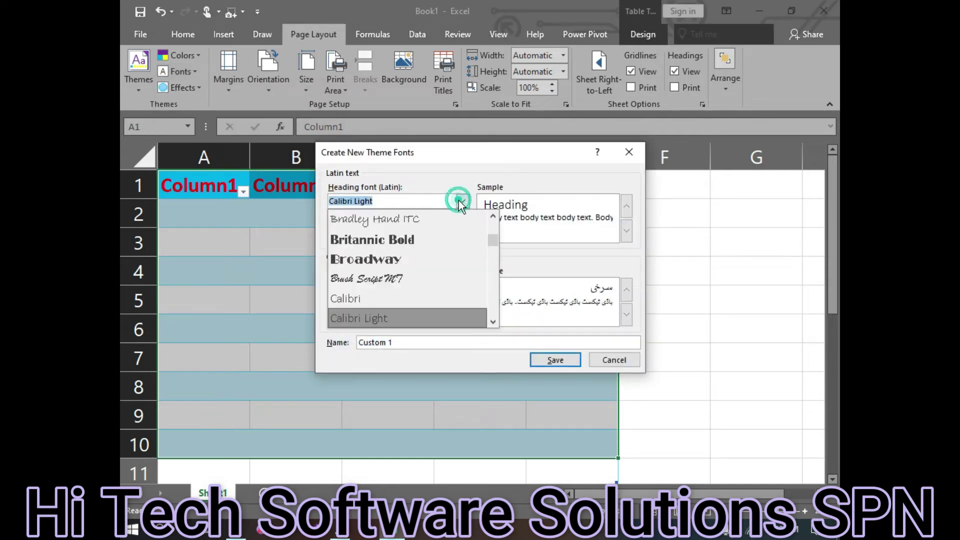
left_click(628, 151)
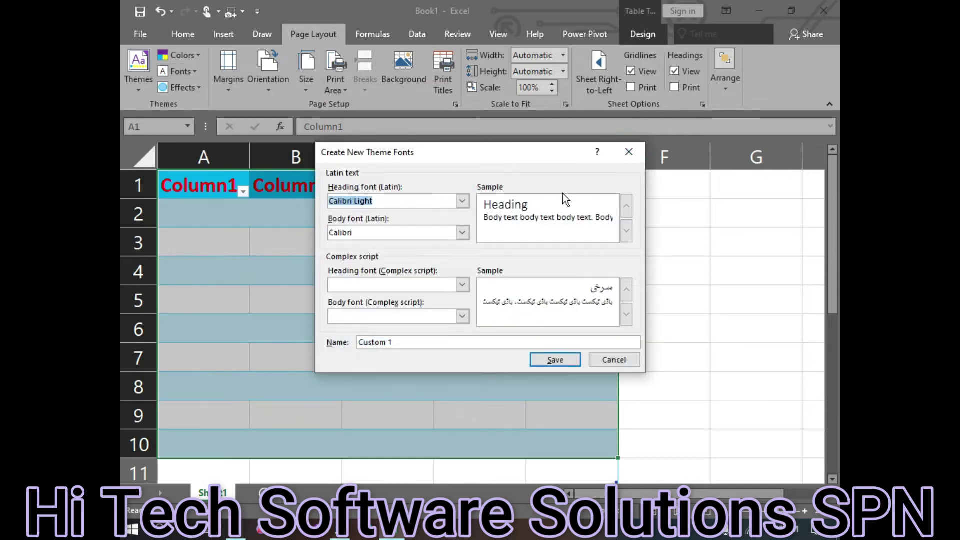
left_click(619, 358)
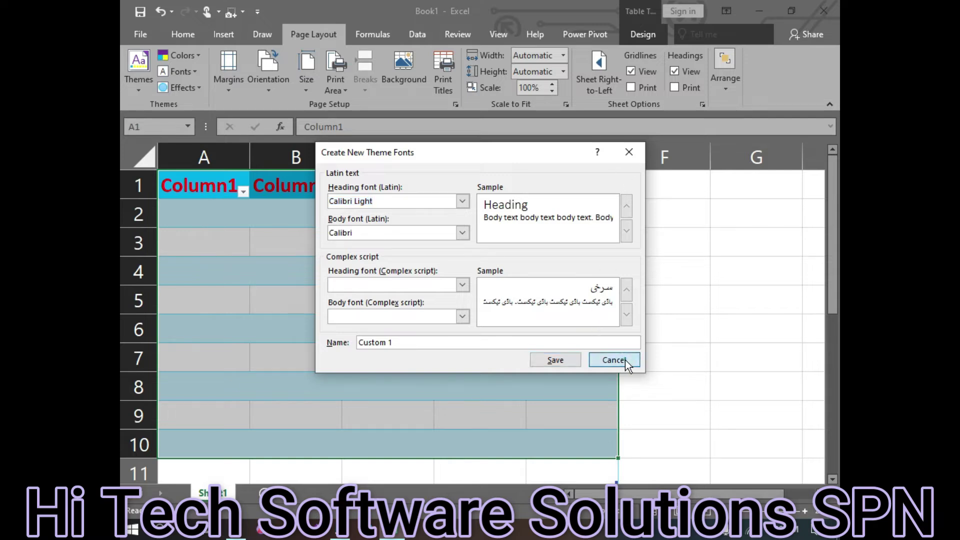
Step: Enter the numbers 121, 31, 541, 541 and 3541 in Column1, cells A2 to A6
left_click(205, 216)
type("121")
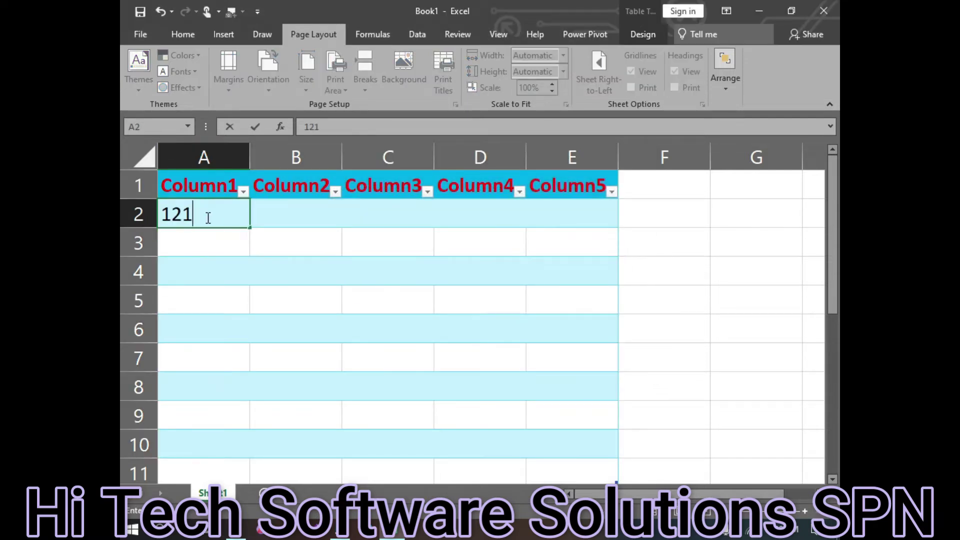
key("Return")
type("31")
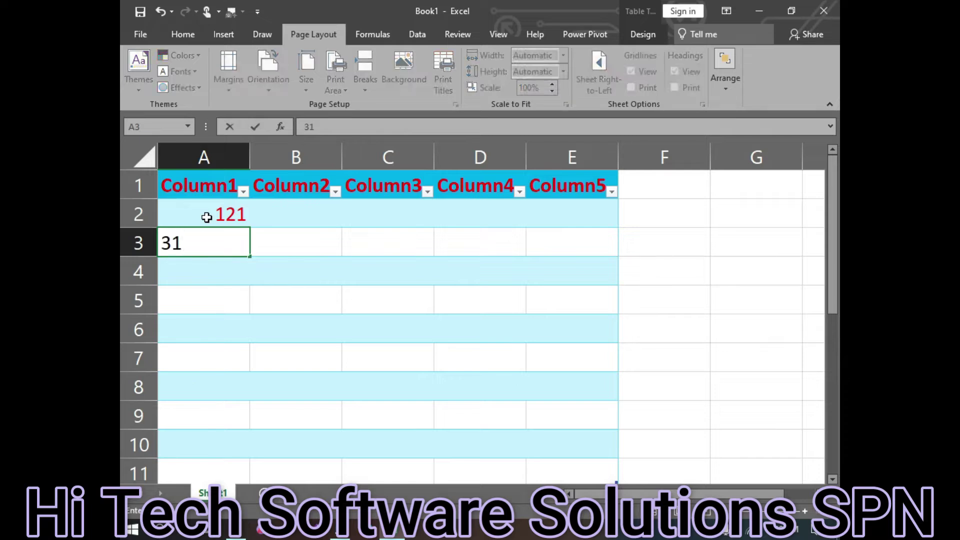
key("Return")
type("541")
key("Return")
type("541")
key("Return")
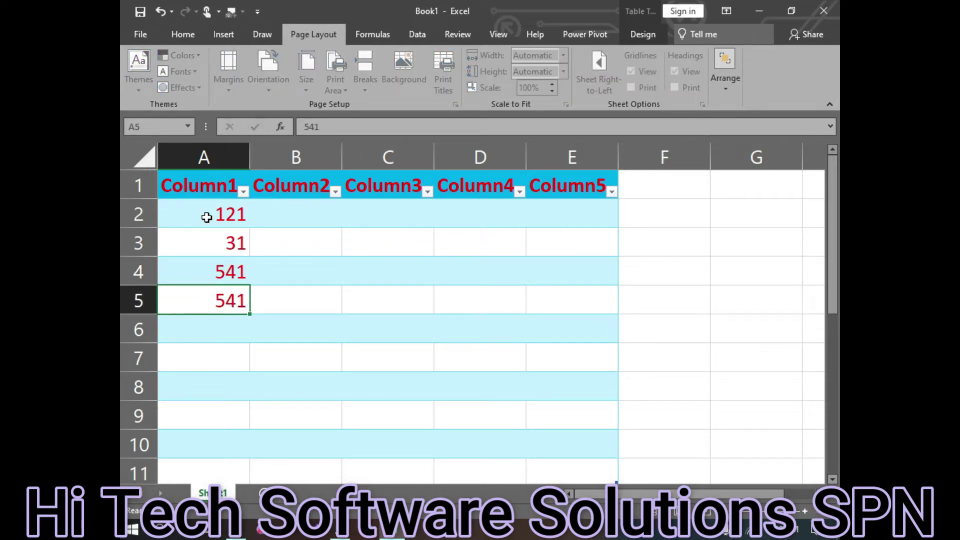
type("3541")
key("Return")
Step: Fill cells A7 to A11 of Column1 with 353, 4786, 98, 652 and 361
type("353")
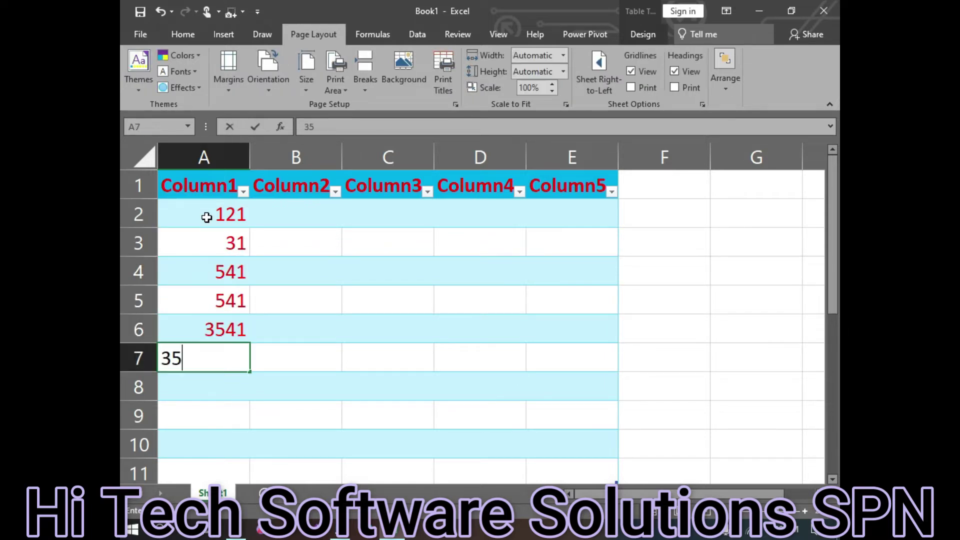
key("Return")
type("4786")
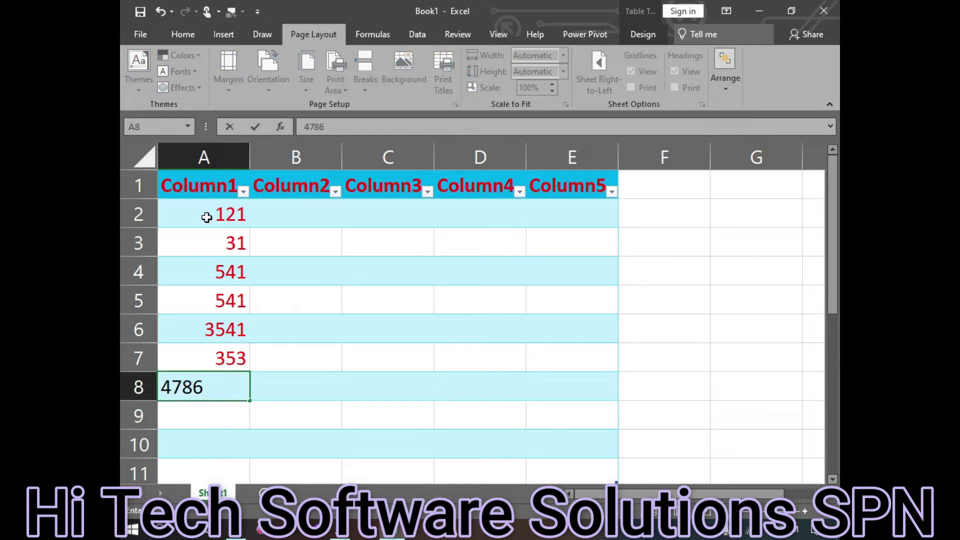
key("Return")
type("98")
key("Return")
type("652")
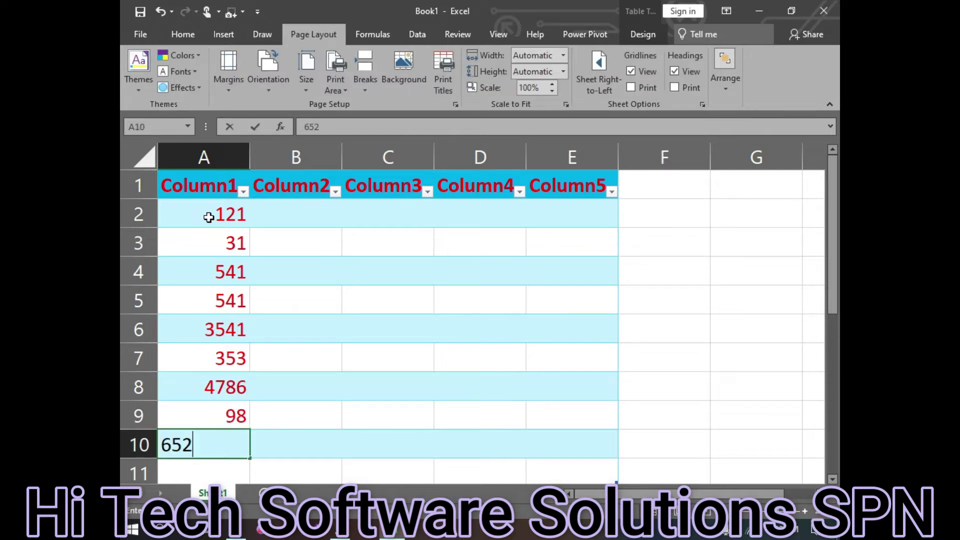
key("Return")
type("361")
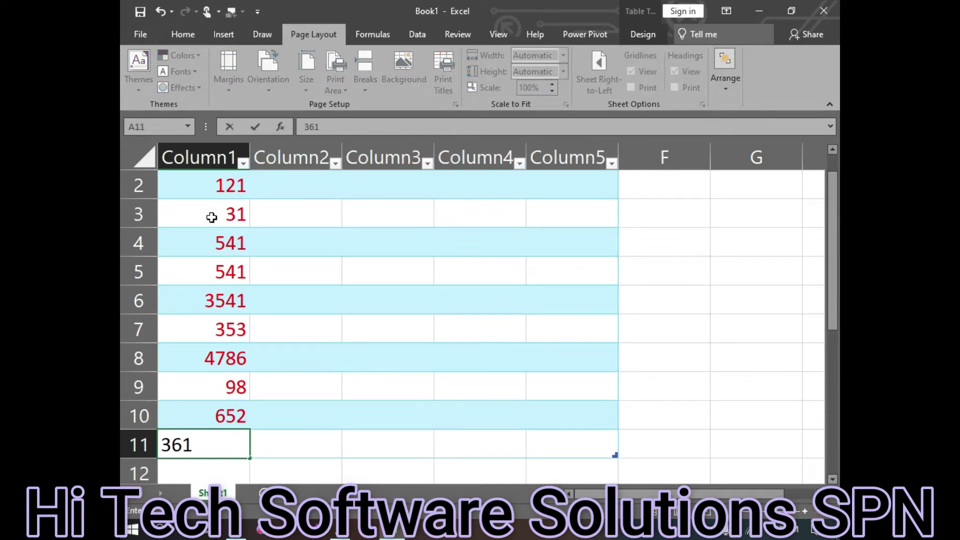
key("Return")
Step: Enter 56, 32, 3521, 21 and 3.56 in Column2, cells B2 to B6
scroll(316, 253, "up", 1)
left_click(304, 213)
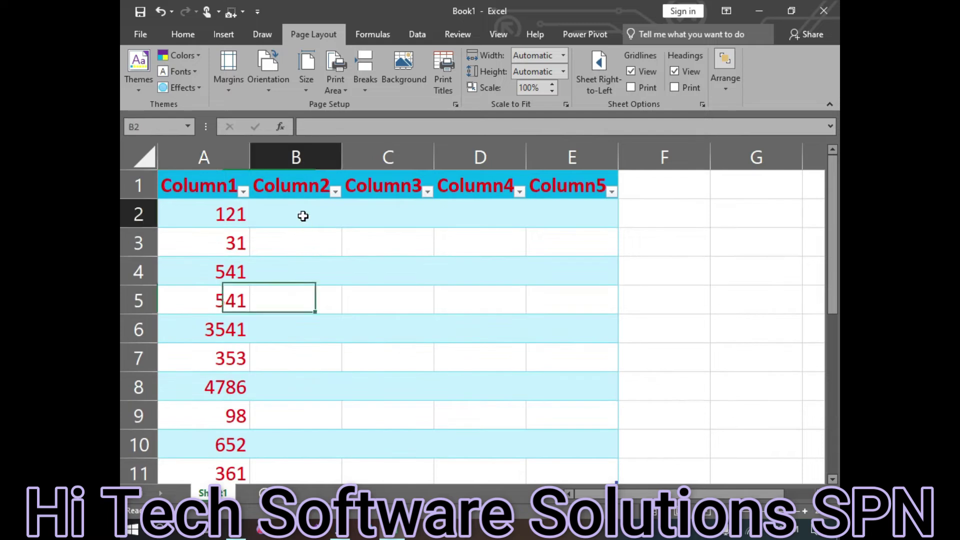
type("56")
key("Return")
type("32")
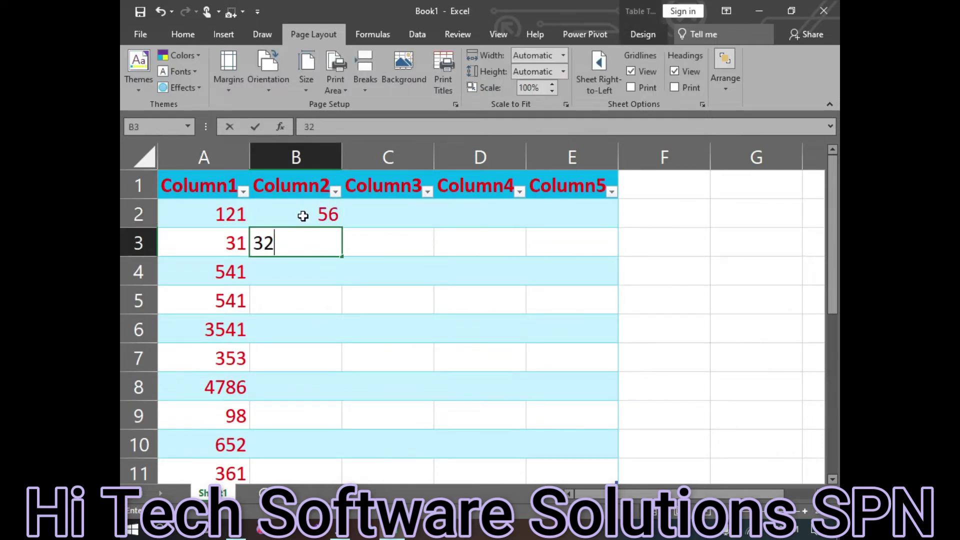
key("Return")
type("3521")
key("ctrl+Return")
key("Return")
type("21")
key("Return")
type("3.")
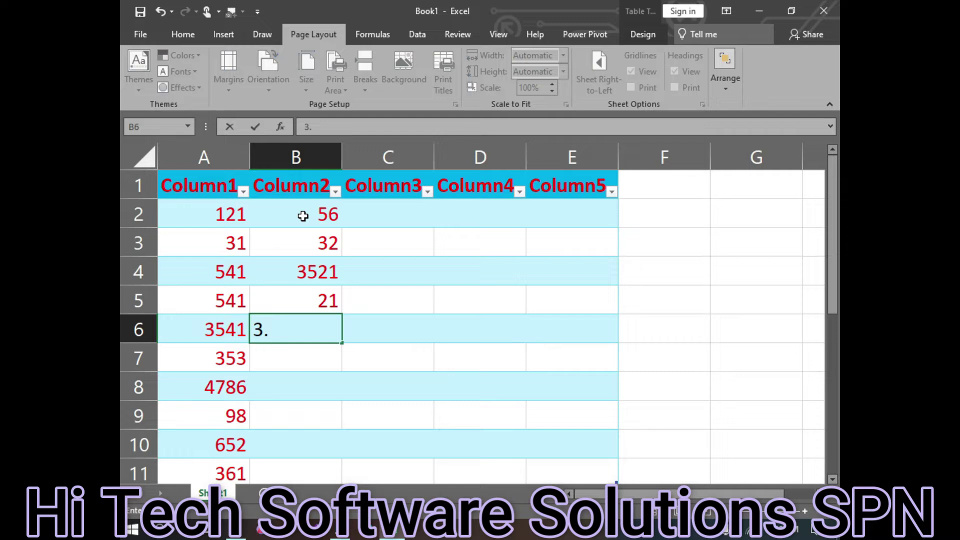
type("56")
key("Return")
Step: Fill cells B7 to B10 of Column2 with 51, 21, 21 and 321
type("51")
key("Return")
type("21")
key("Return")
type("21")
key("ctrl+Return")
key("Return")
type("321")
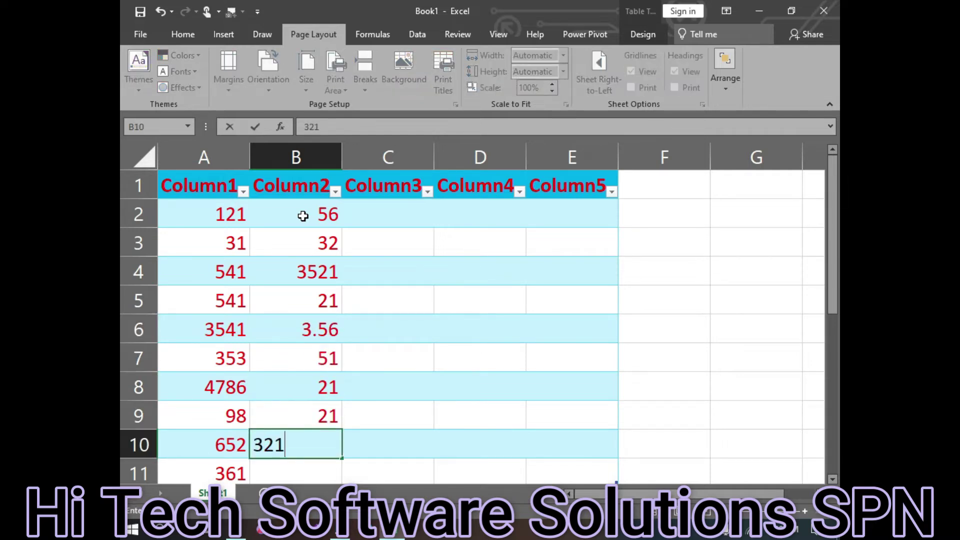
key("ctrl+Return")
key("Return")
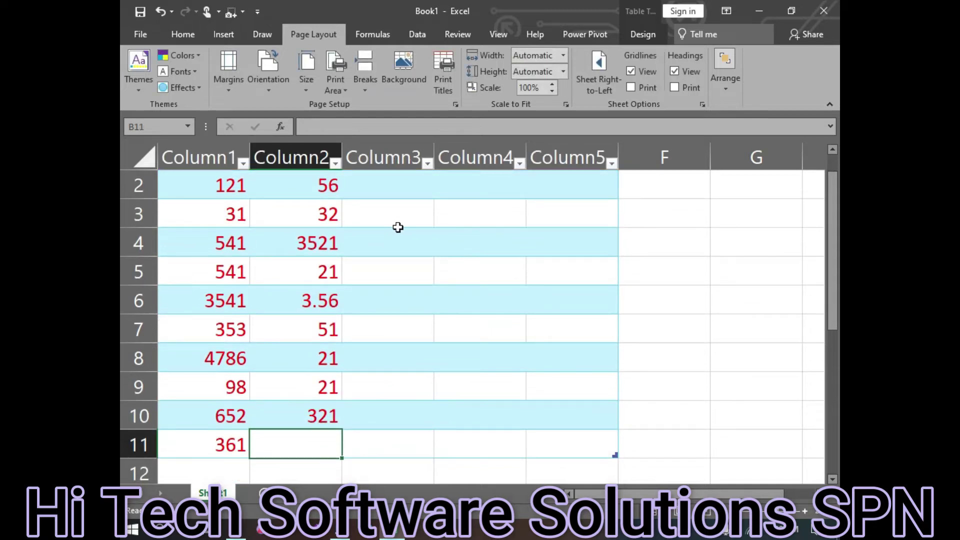
Step: Preview the built-in theme fonts on the selected number data and look over the available theme effects
scroll(396, 227, "up", 1)
left_click_drag(225, 210, 406, 455)
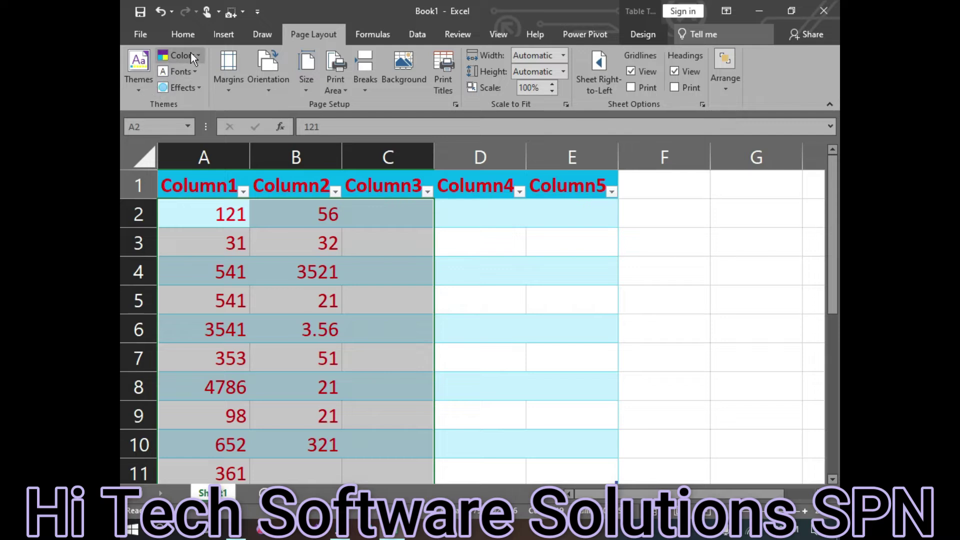
left_click(193, 68)
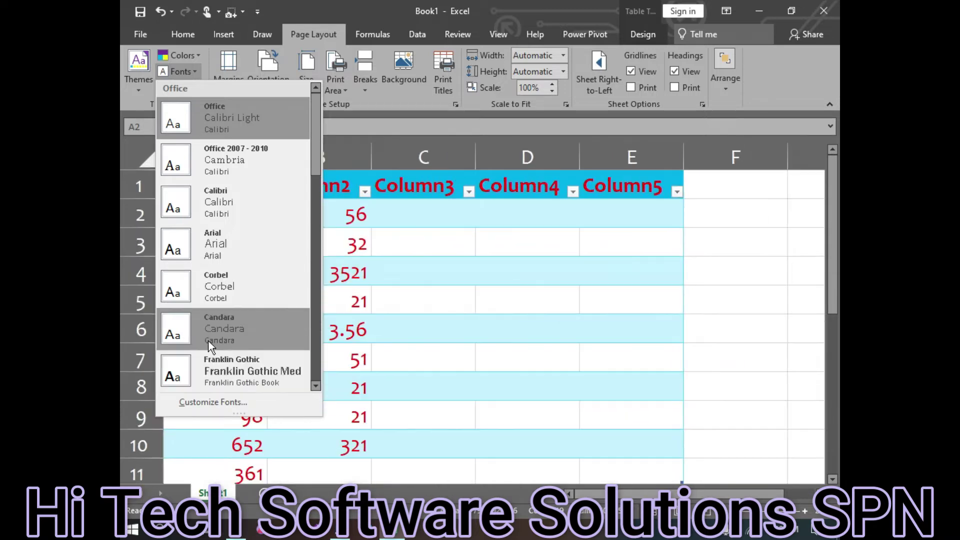
scroll(208, 340, "down", 5)
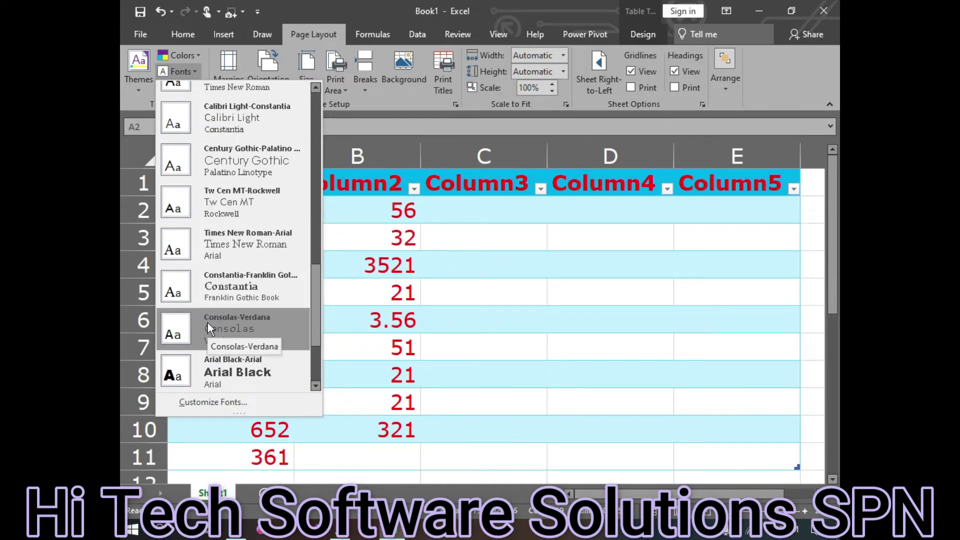
left_click(203, 294)
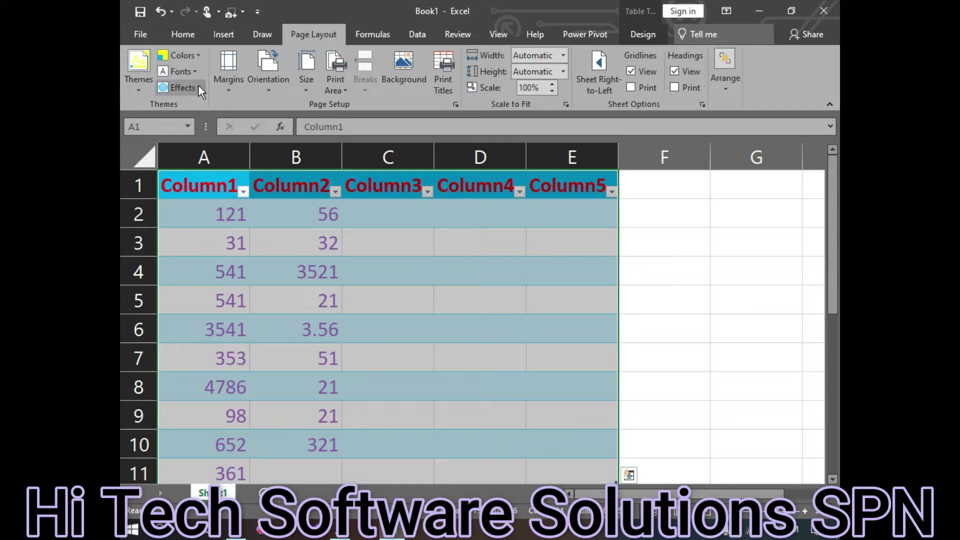
left_click(199, 86)
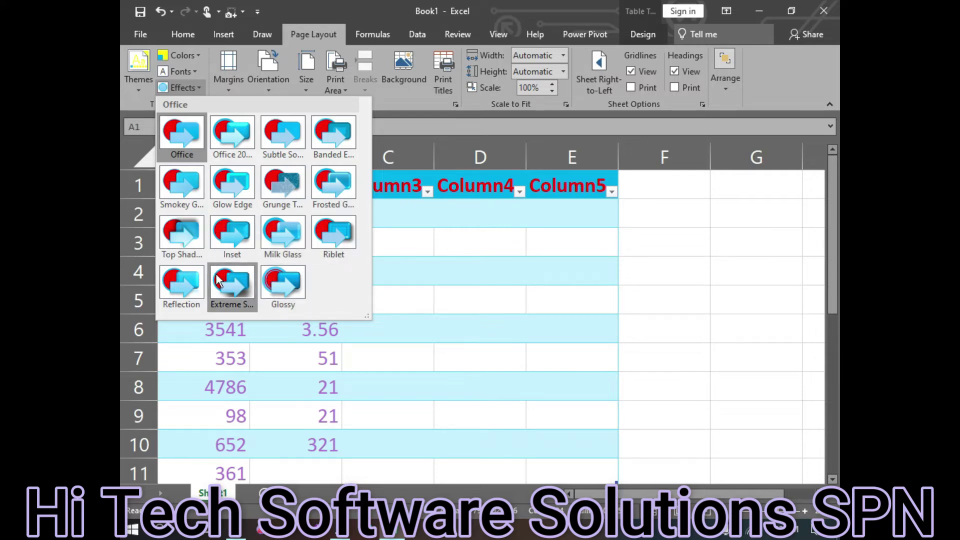
left_click(458, 272)
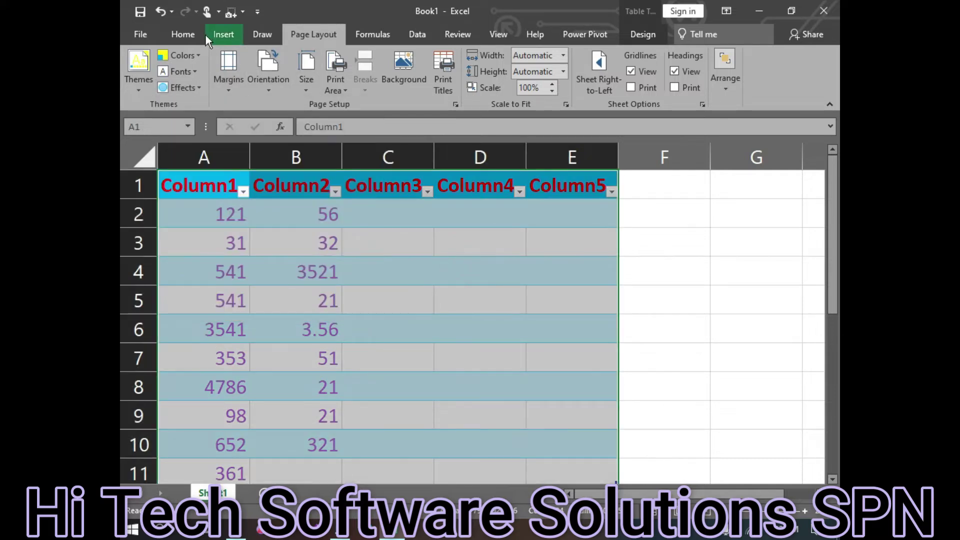
Step: Draw a rectangle about 1.28" wide and 1.27" high over the table, and an oval overlapping its lower corner
left_click(211, 35)
left_click(275, 78)
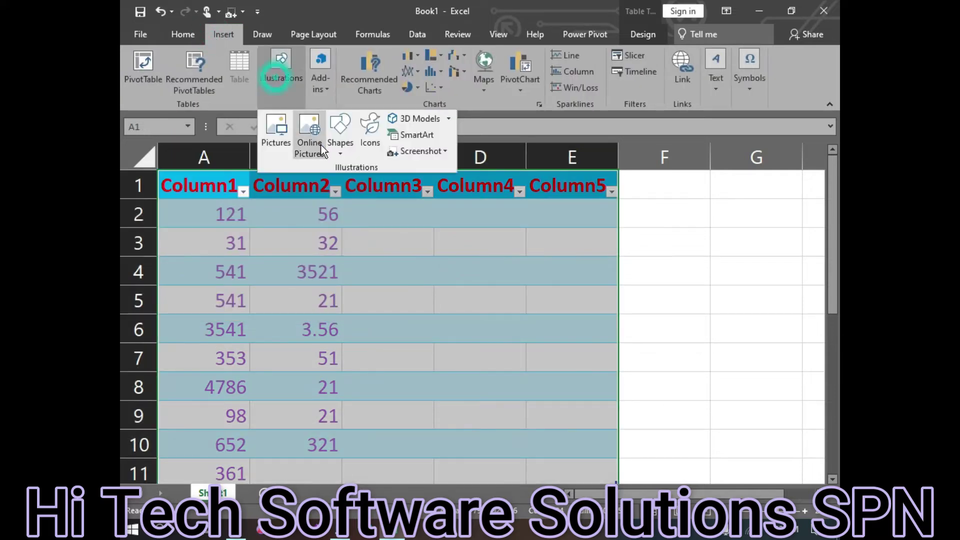
left_click(340, 133)
left_click(373, 185)
left_click_drag(233, 241, 411, 416)
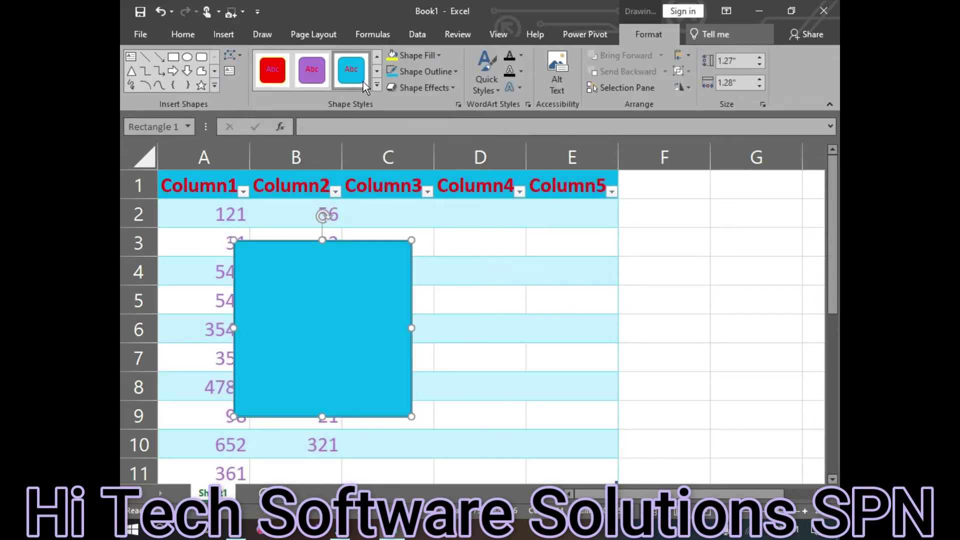
left_click(188, 58)
left_click_drag(375, 289, 540, 430)
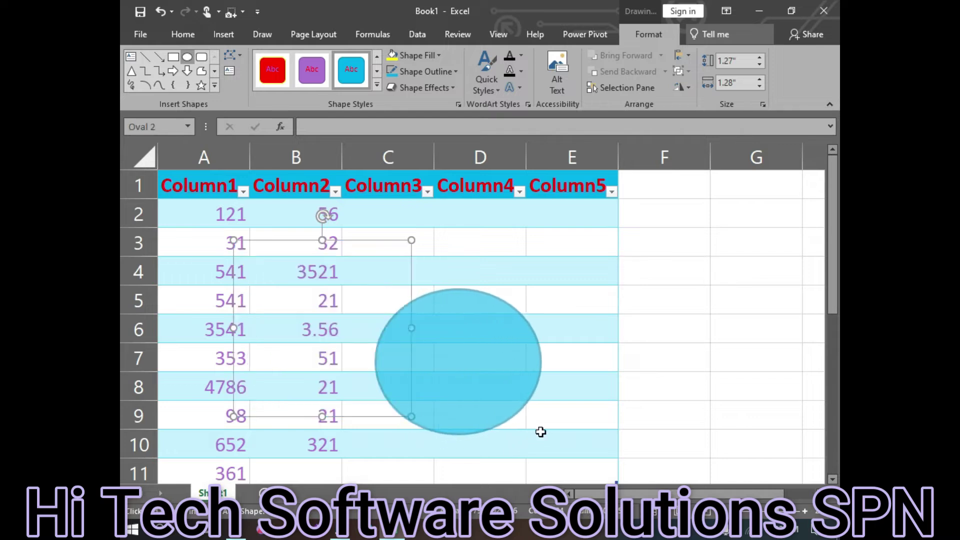
Step: Move the rectangle slightly up and toward the oval, select both shapes and open the theme effects
left_click(499, 252)
left_click_drag(287, 283, 307, 275)
left_click(478, 322, "shift")
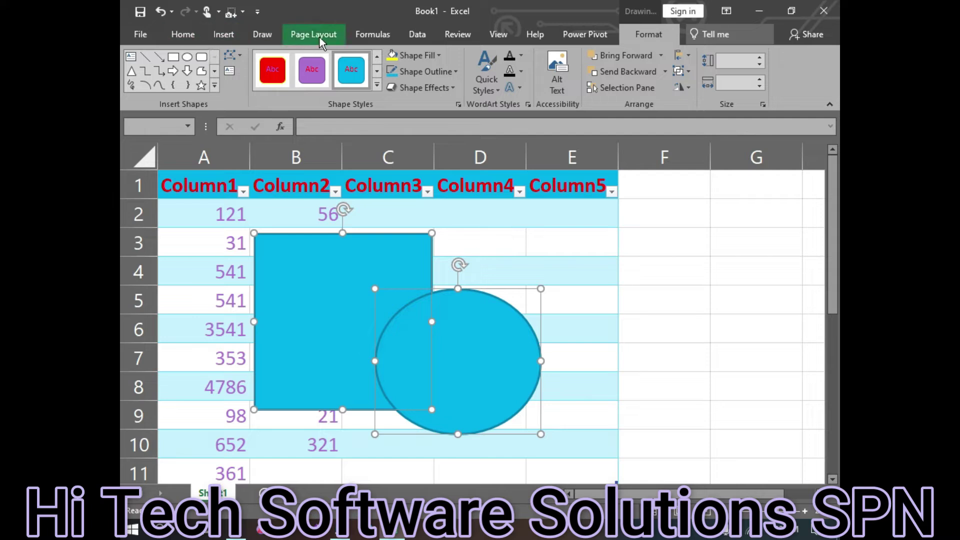
left_click(332, 37)
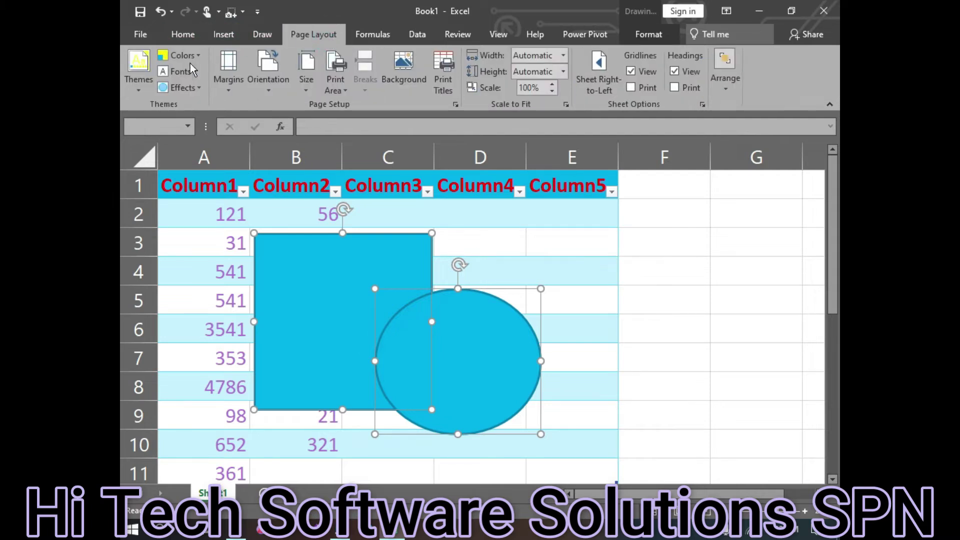
left_click(194, 90)
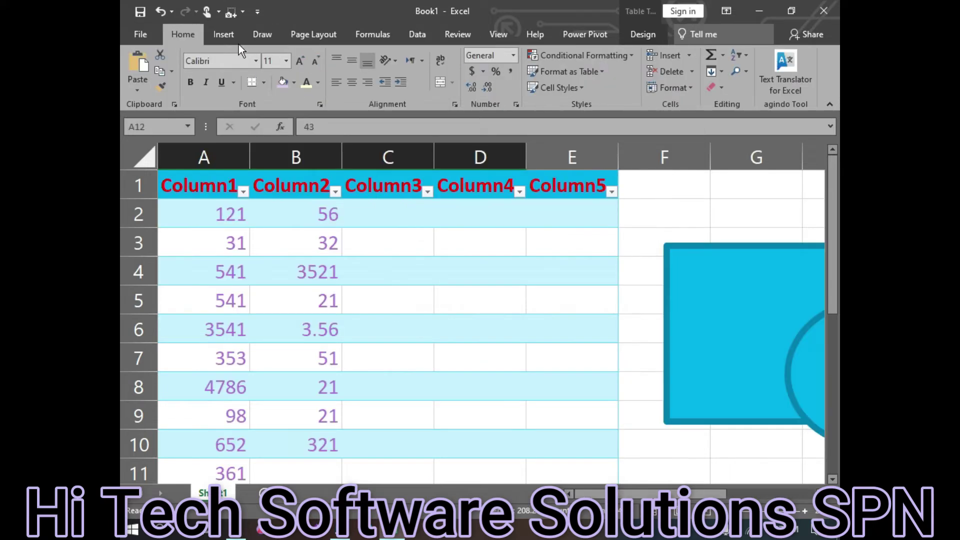
Step: Check the sheet's print preview and view the preset page margins without applying any
left_click(225, 34)
left_click(315, 34)
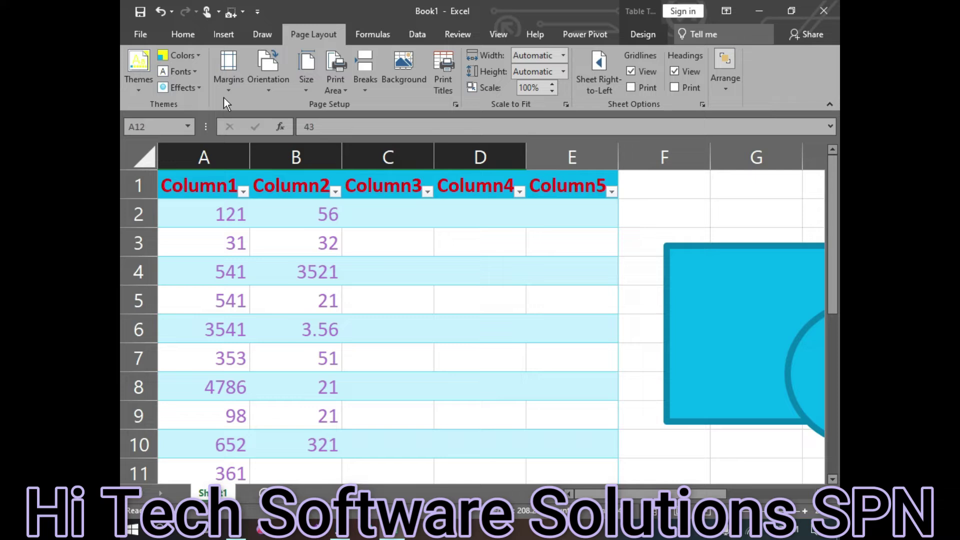
key("ctrl+p")
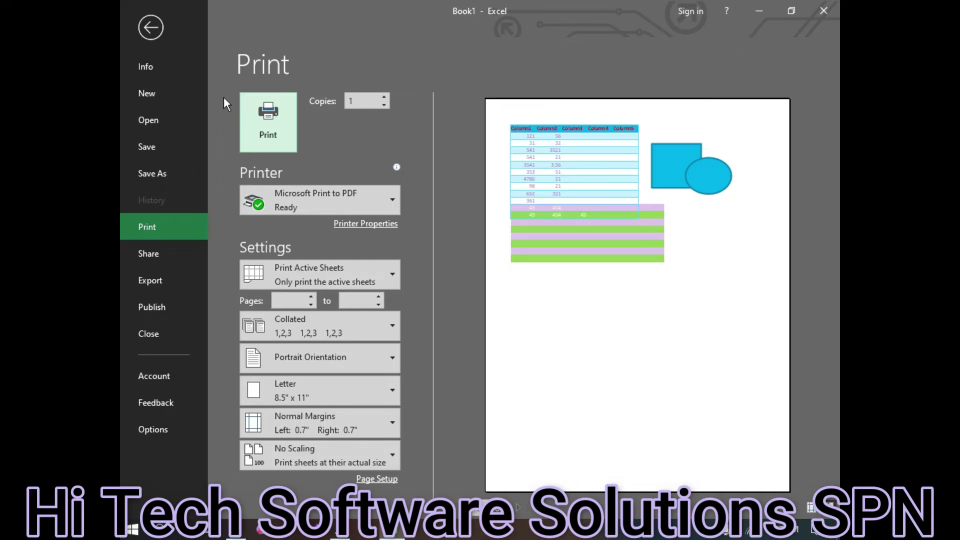
left_click(151, 27)
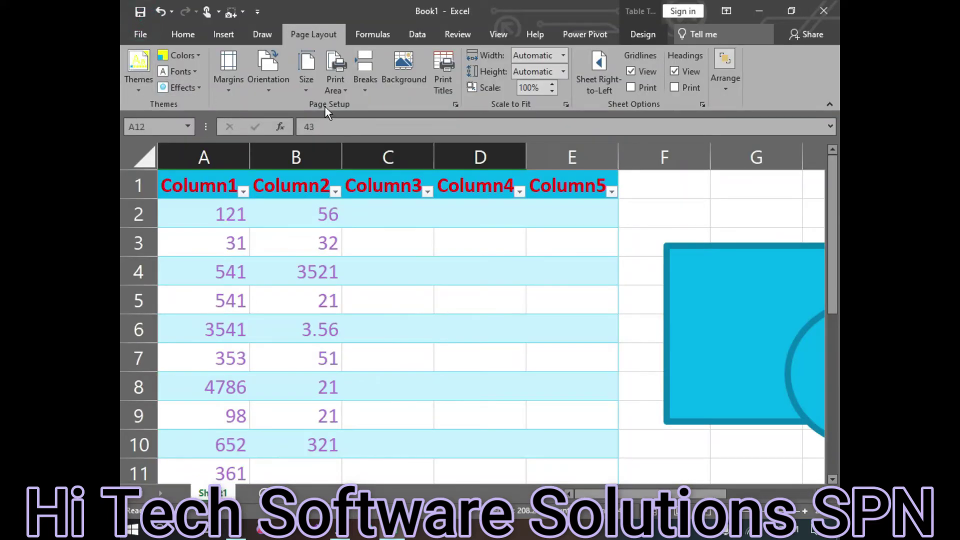
left_click(231, 81)
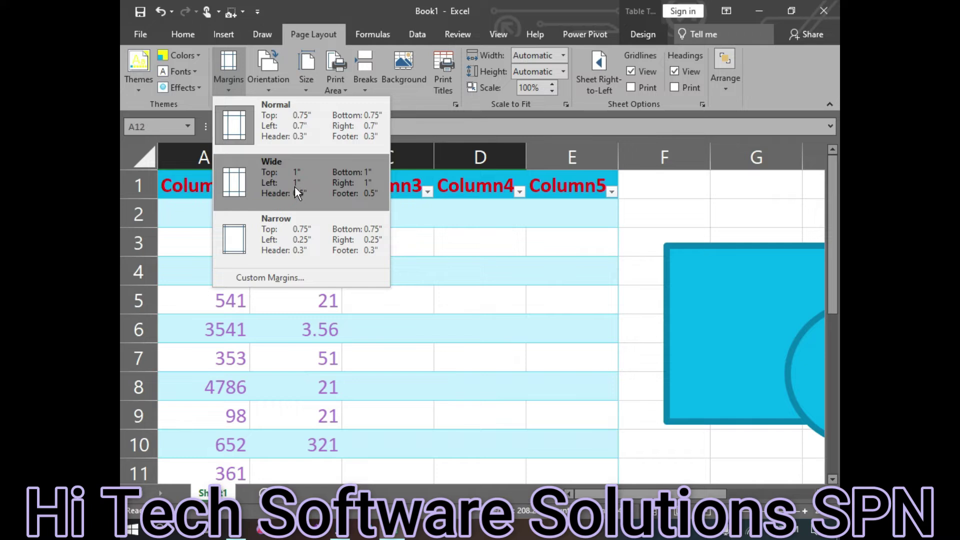
left_click(436, 308)
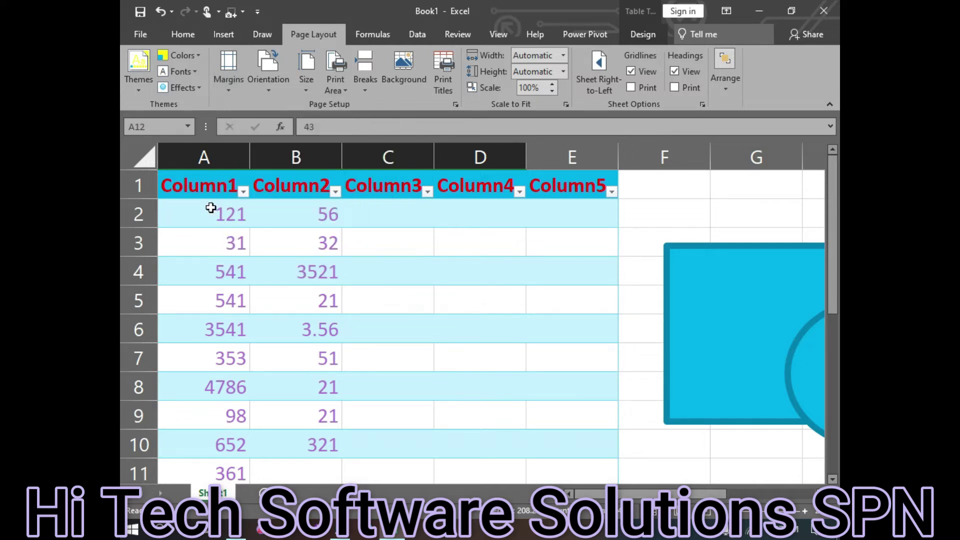
Step: Select the range A1:G11 and review the margin presets without changing them
left_click(201, 186)
mouse_move(200, 186)
left_mouse_down()
mouse_move(729, 439)
mouse_move(750, 475)
mouse_move(735, 446)
left_mouse_up()
left_click(224, 92)
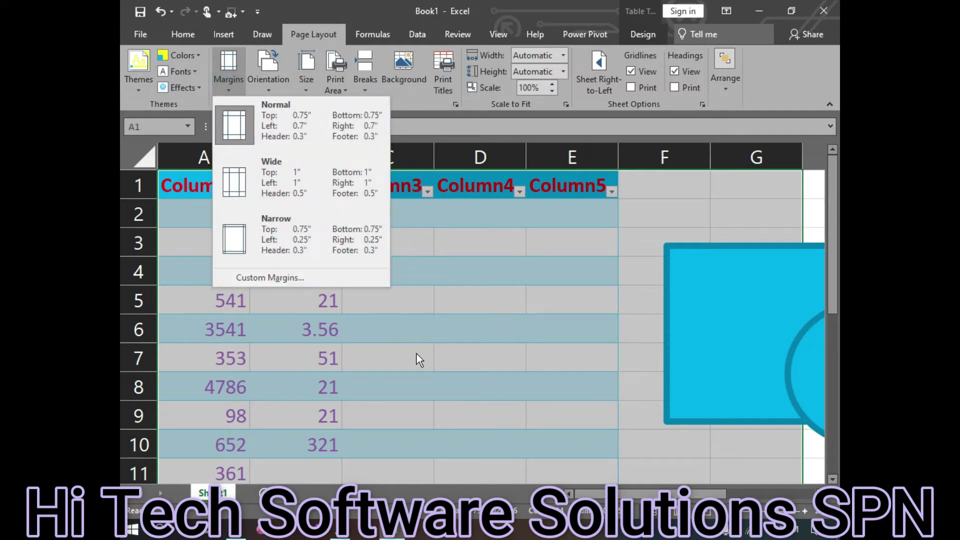
left_click(588, 371)
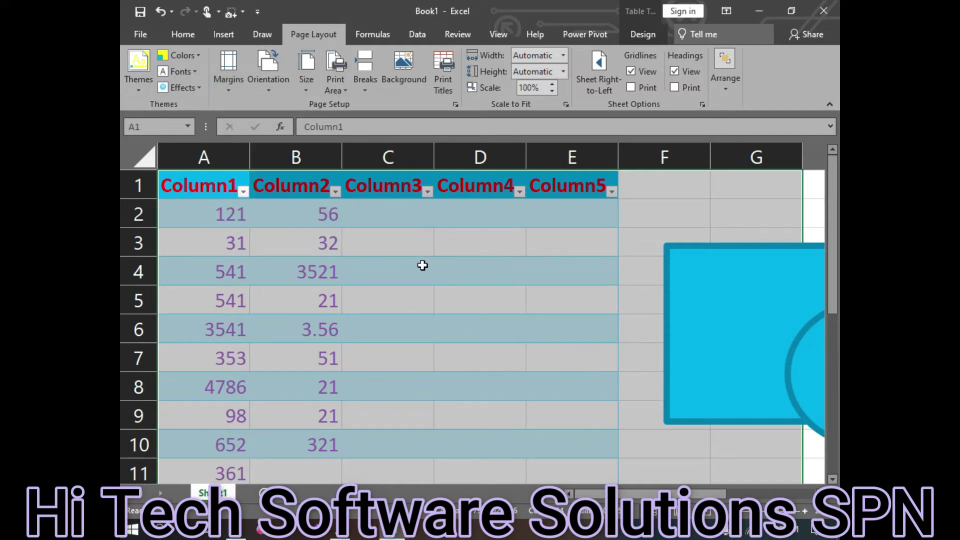
Step: Apply the Wide margins preset to the sheet with several page boundaries in view
scroll(418, 274, "down", 5)
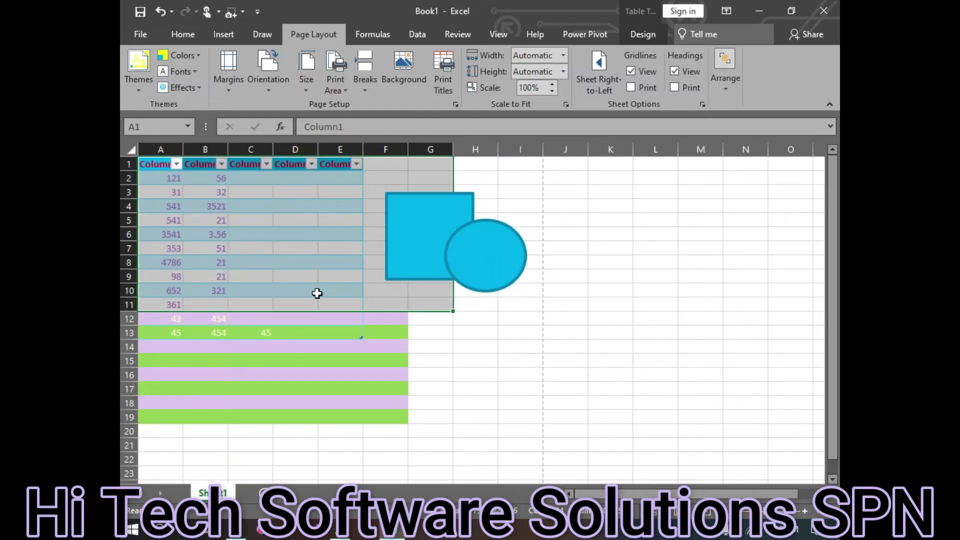
scroll(316, 293, "down", 7)
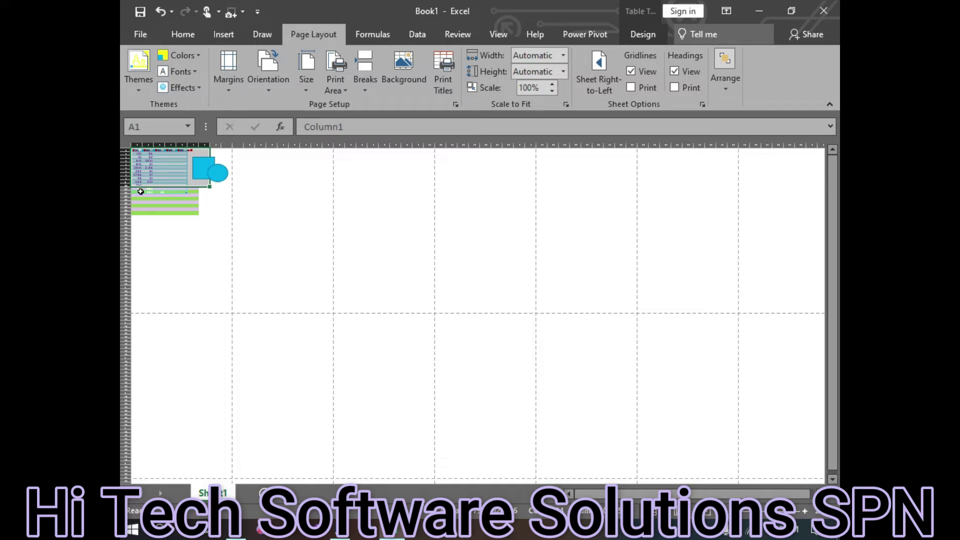
mouse_move(133, 148)
left_mouse_down()
mouse_move(154, 193)
mouse_move(139, 162)
left_mouse_up()
left_click(514, 305)
left_click(240, 91)
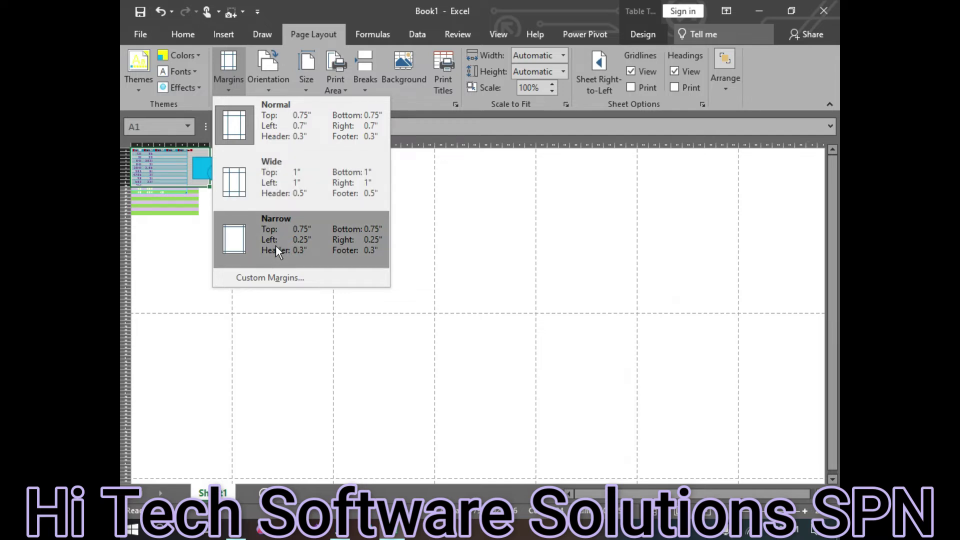
left_click(247, 180)
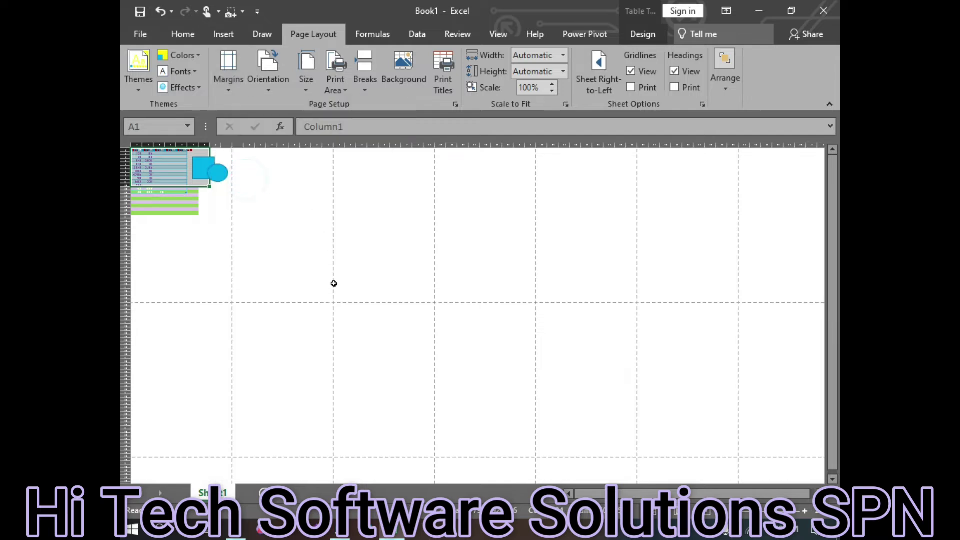
Step: Compare the margin presets on the sheet by applying Narrow, Normal and Wide in turn
left_click(224, 91)
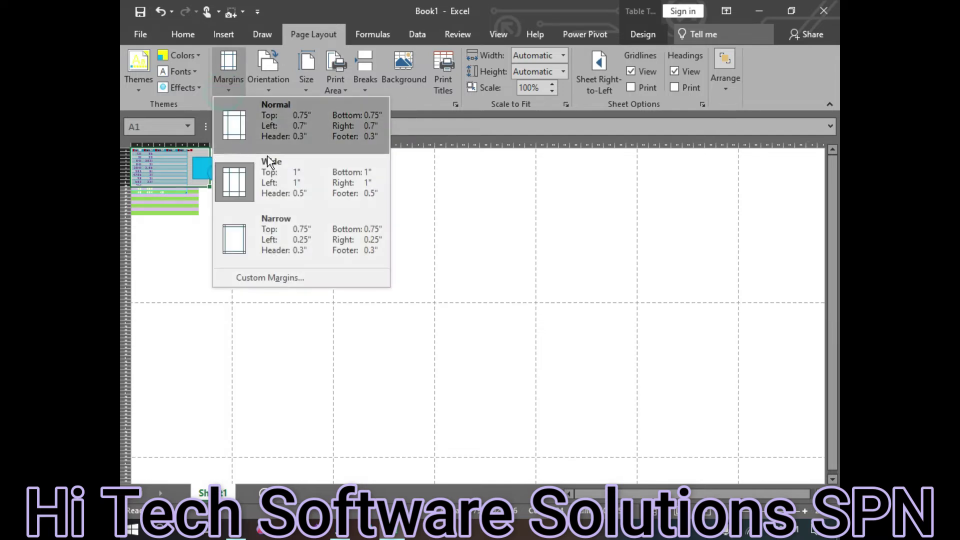
left_click(278, 242)
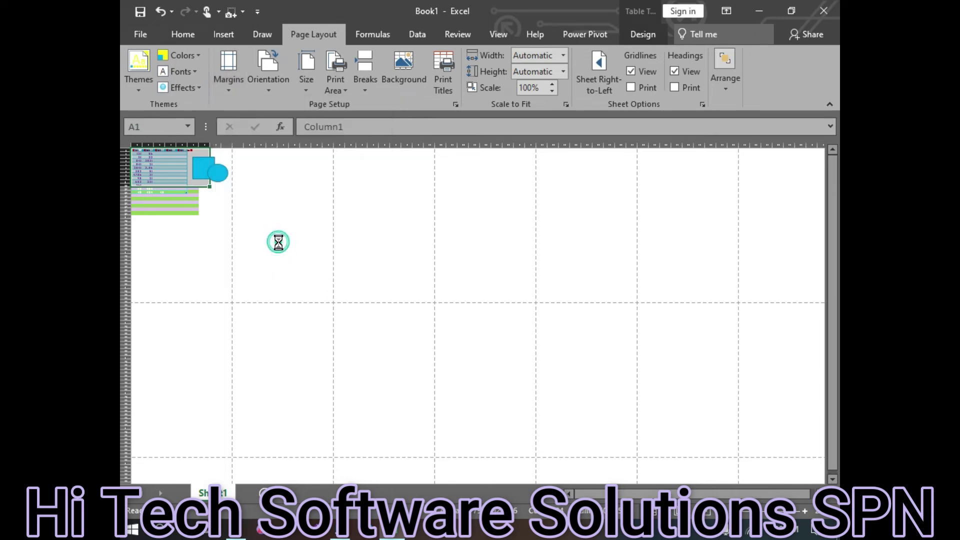
left_click(232, 87)
left_click(273, 115)
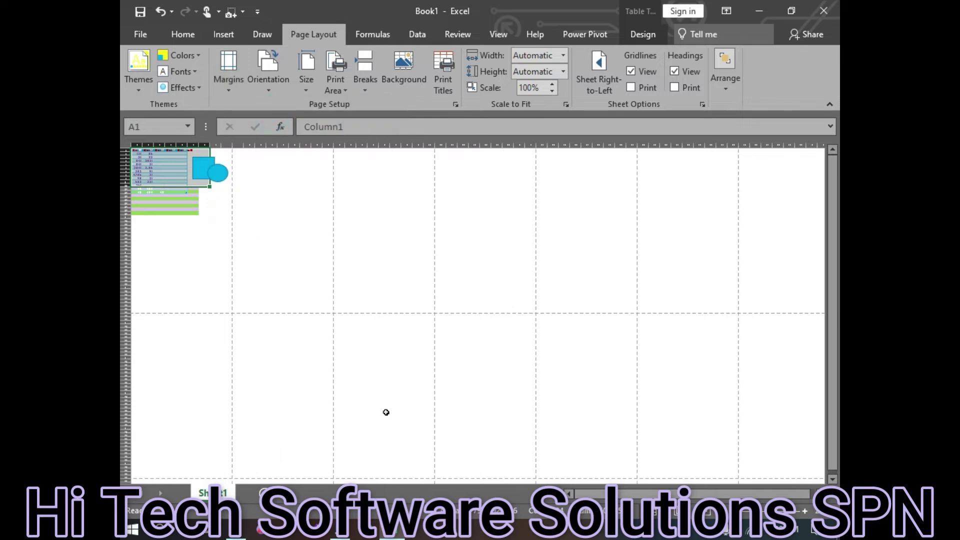
left_click(238, 85)
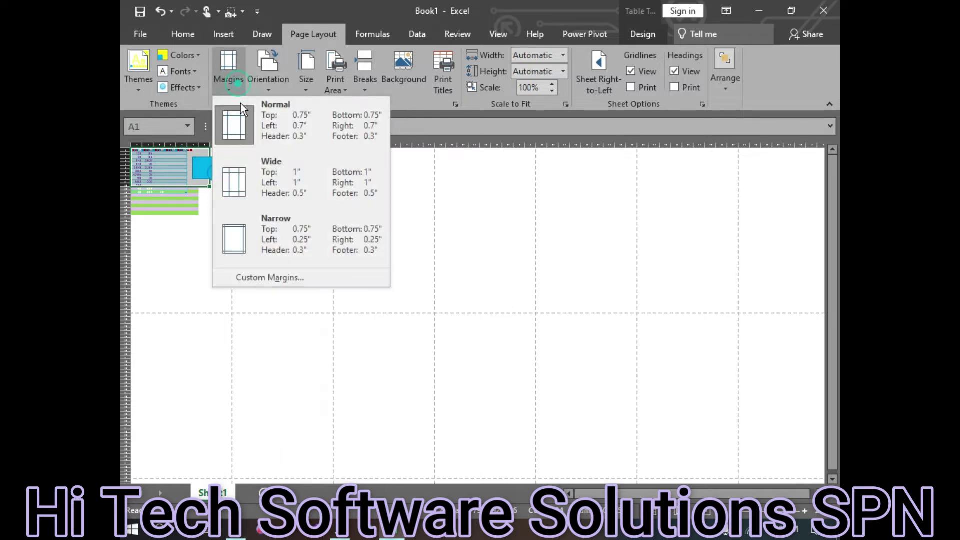
left_click(265, 184)
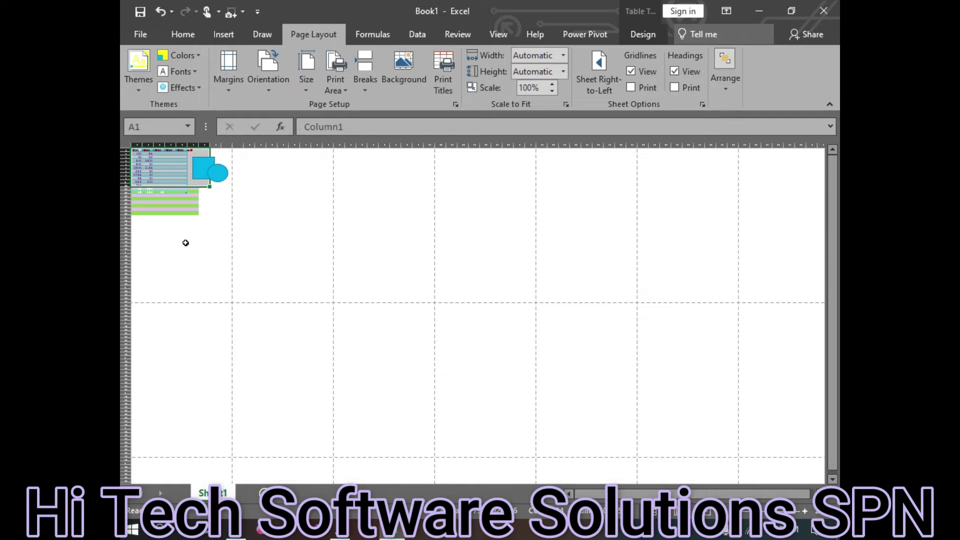
Step: Show the sheet as separate pages with header areas using the Header & Footer command
scroll(194, 250, "up", 4)
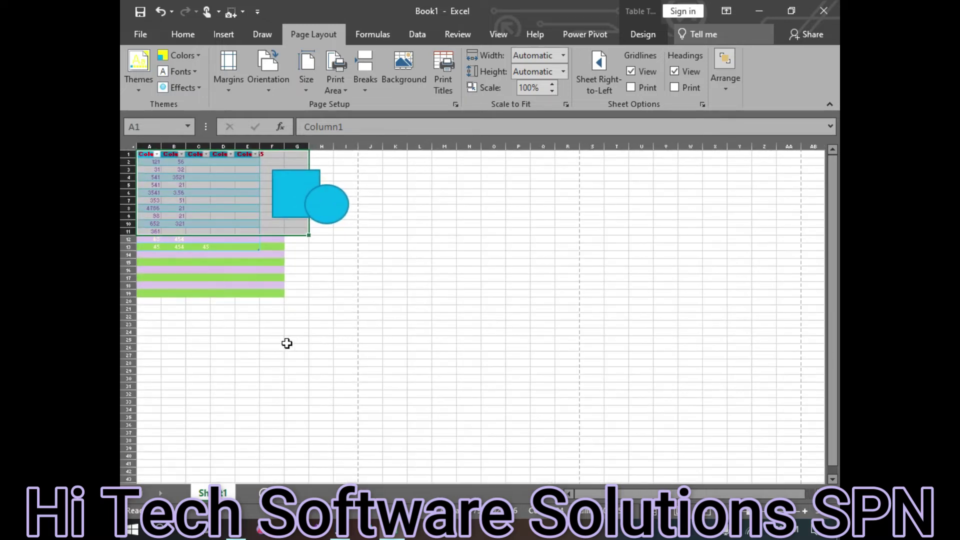
scroll(253, 350, "up", 3)
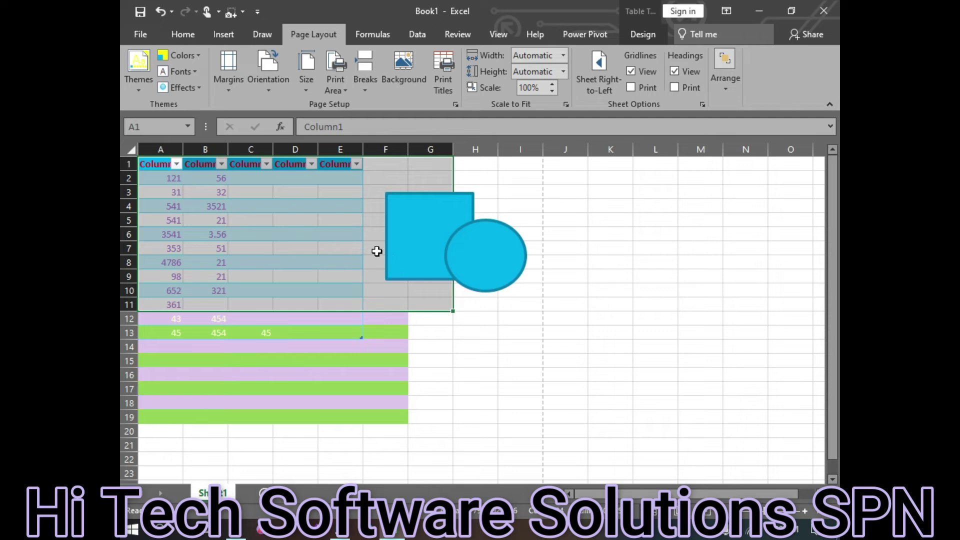
left_click(218, 34)
left_click(704, 88)
left_click(710, 146)
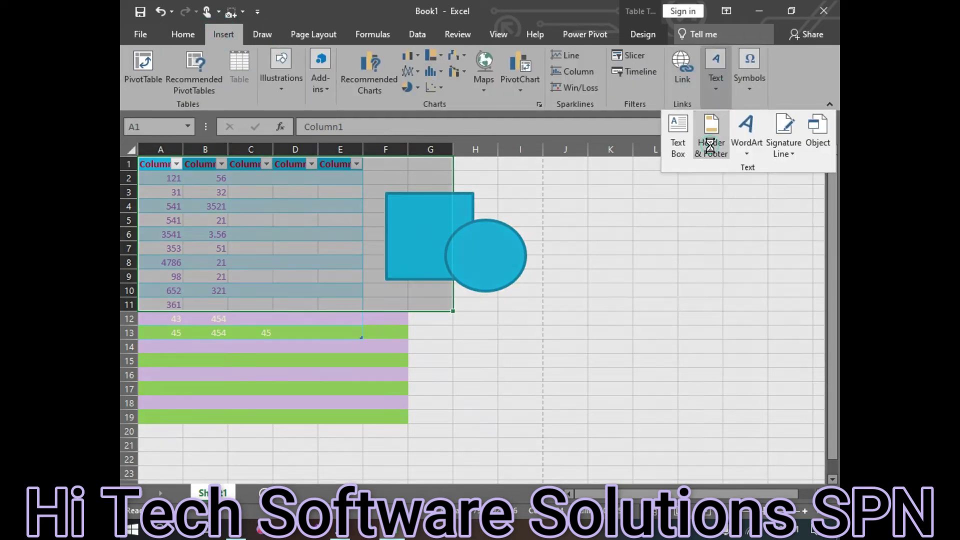
left_click(700, 310)
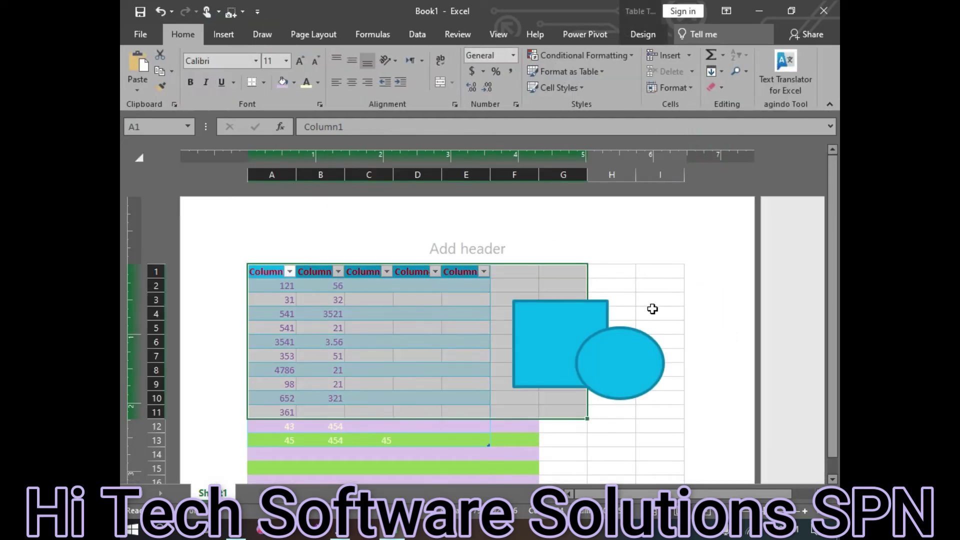
Step: Examine the Wide margins across the page layout and in the print preview
scroll(673, 308, "down", 5, "ctrl")
scroll(502, 307, "down", 2, "ctrl")
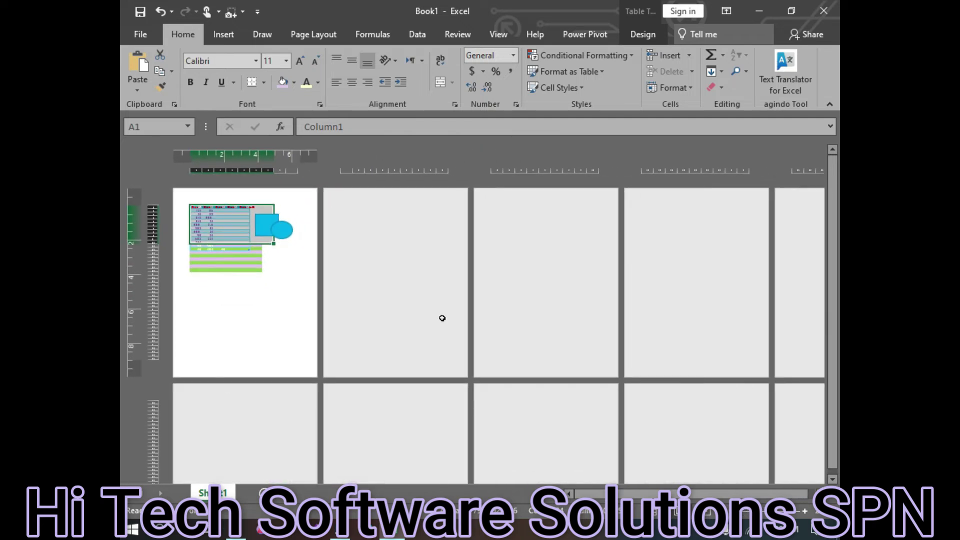
scroll(332, 343, "up", 4, "ctrl")
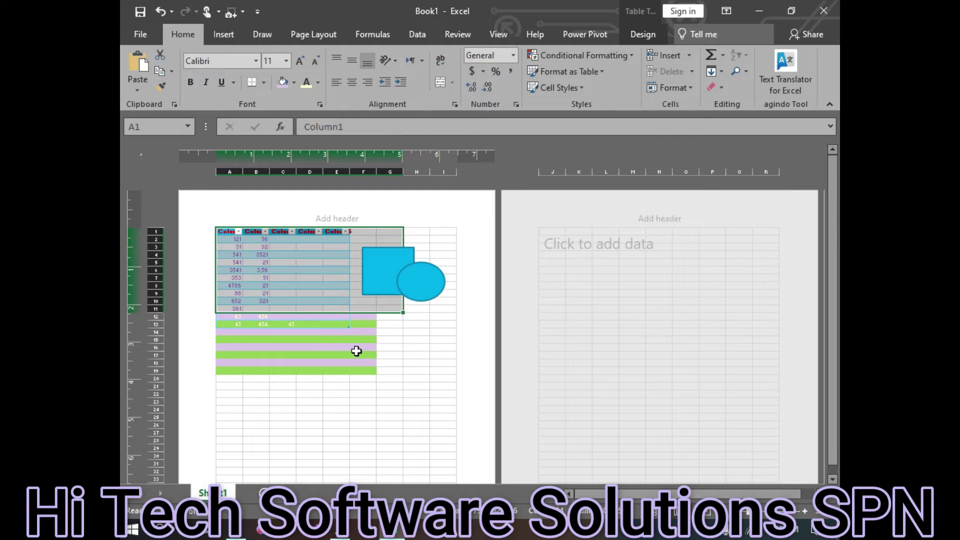
key("ctrl+p")
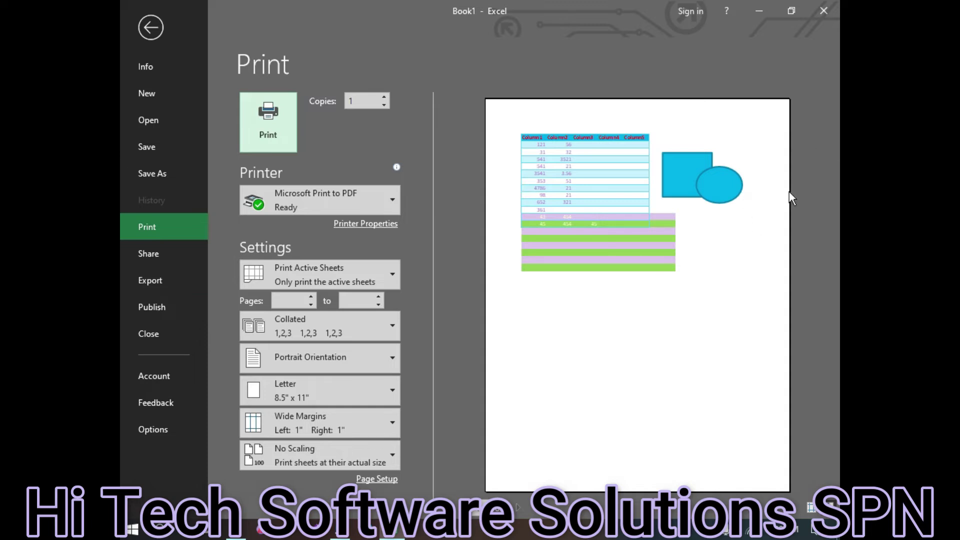
left_click(151, 27)
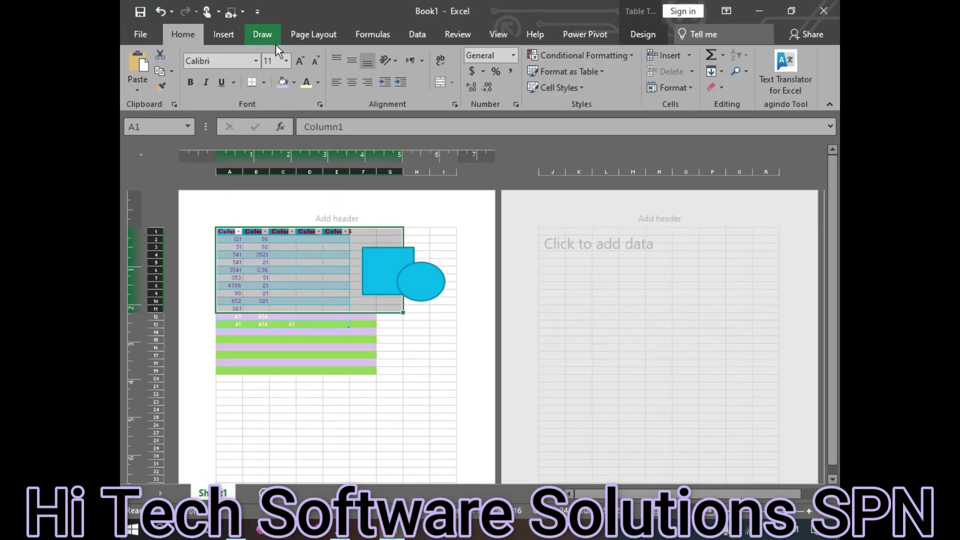
Step: Apply the Narrow margins preset to the sheet and check it in the print preview
left_click(307, 37)
left_click(228, 81)
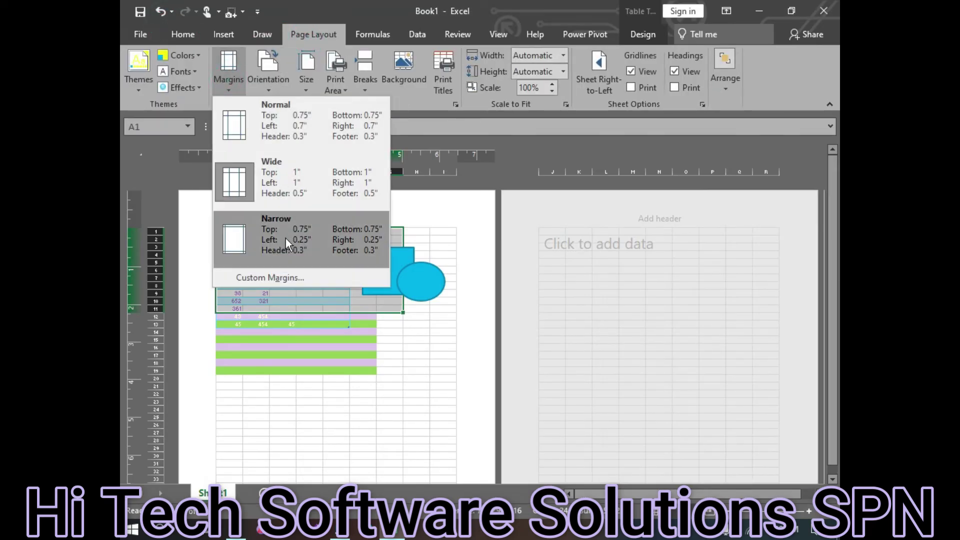
left_click(269, 236)
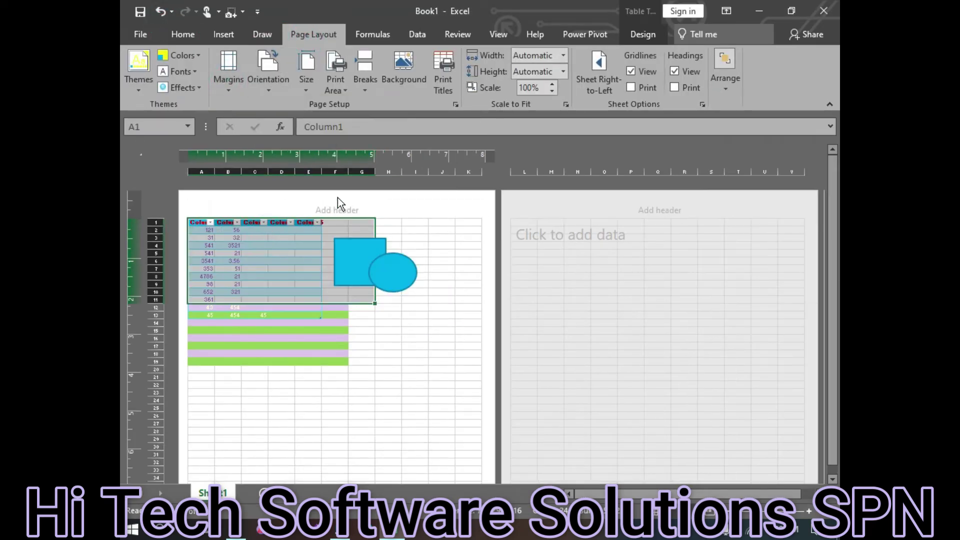
key("ctrl+p")
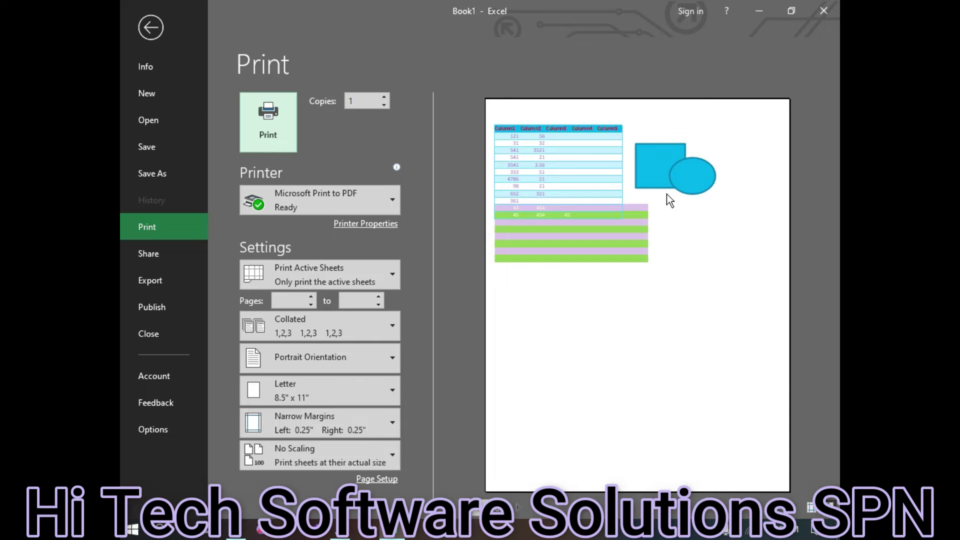
left_click(160, 28)
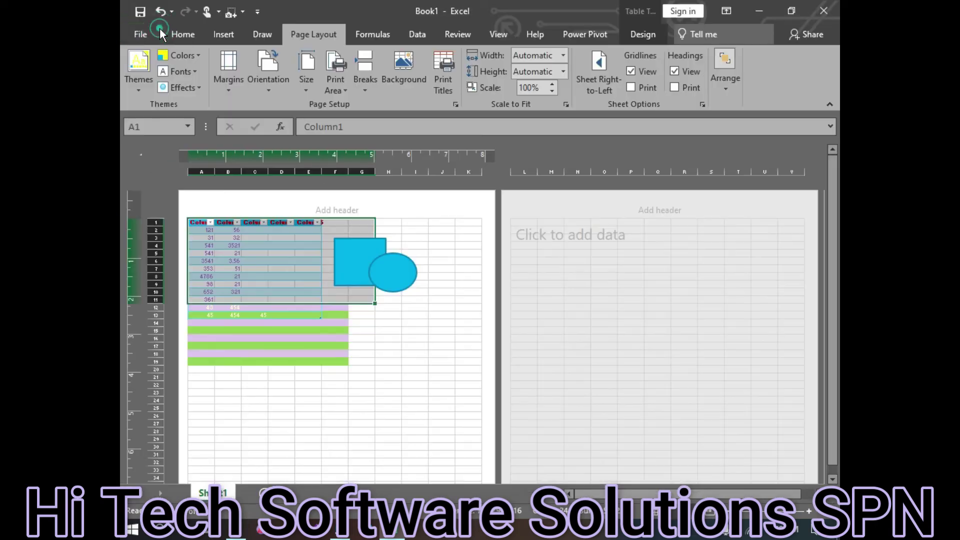
Step: Extend the table across to column K and check how it fits the page in the print preview
left_click(388, 314)
left_click(307, 238)
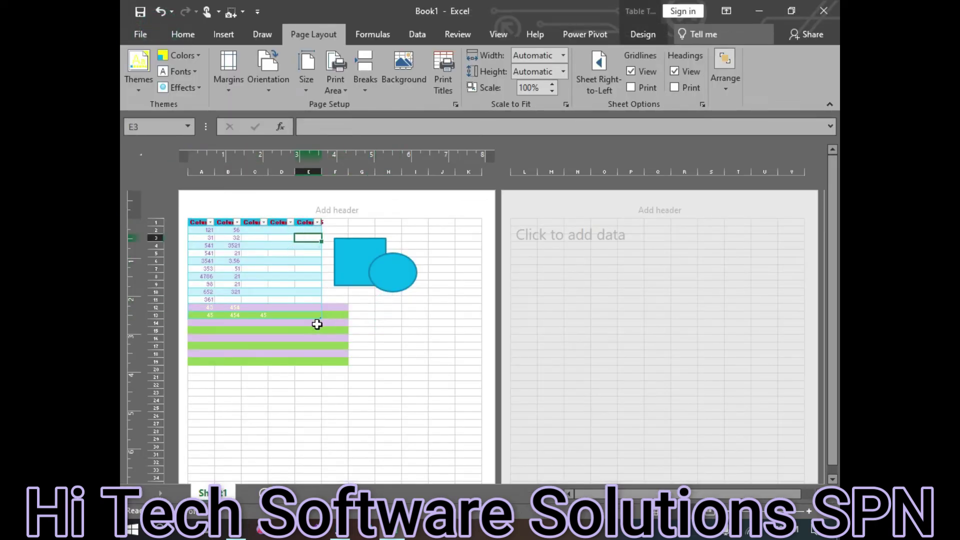
left_click_drag(320, 317, 469, 326)
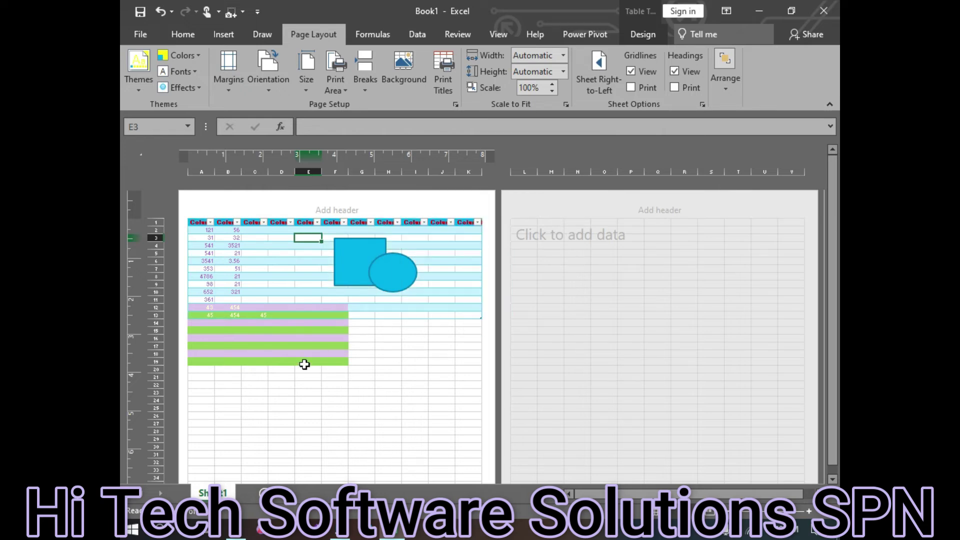
key("ctrl+p")
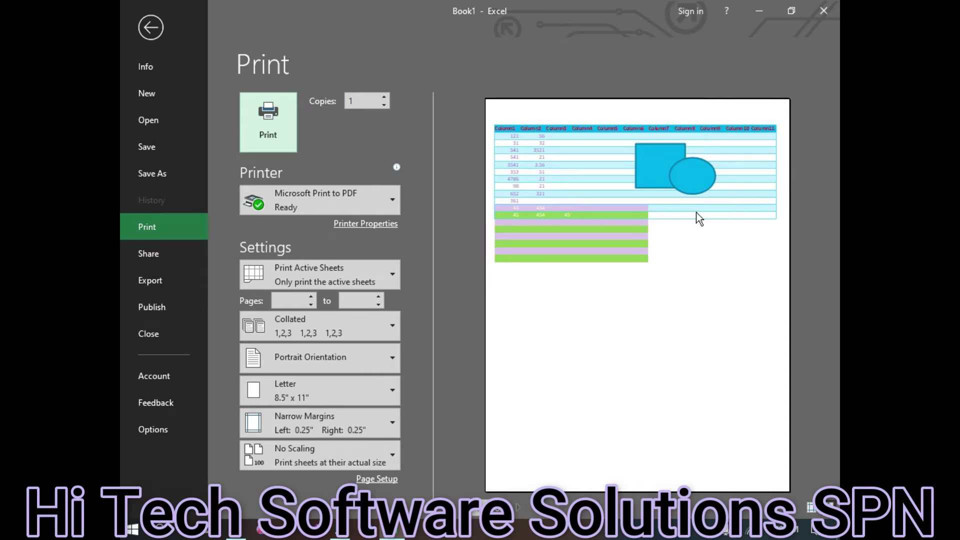
left_click(157, 22)
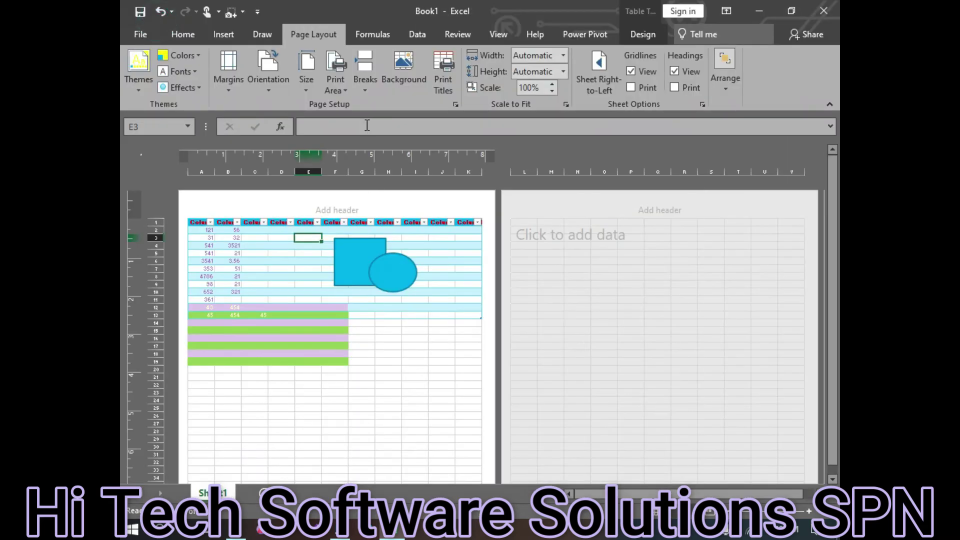
Step: Open the page margin presets for the sheet with the widened table
left_click(230, 78)
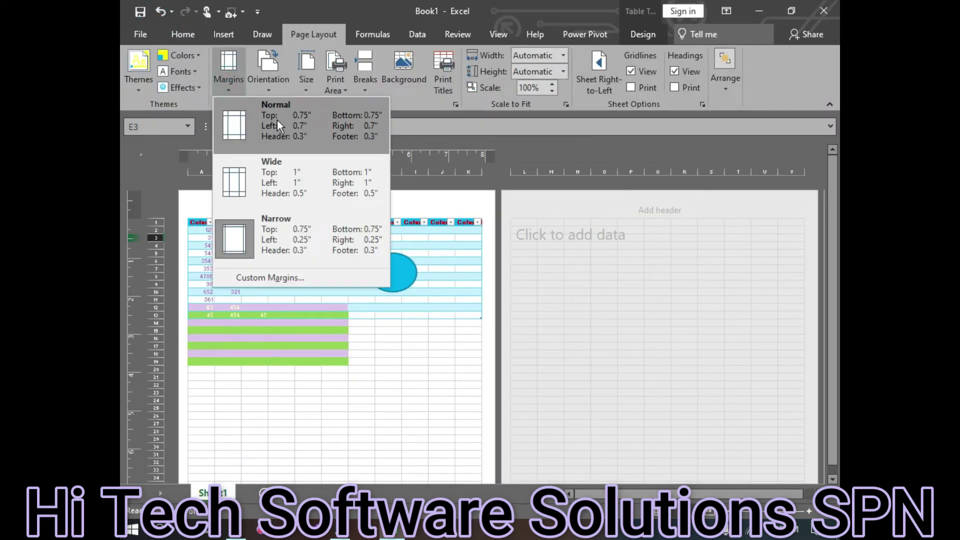